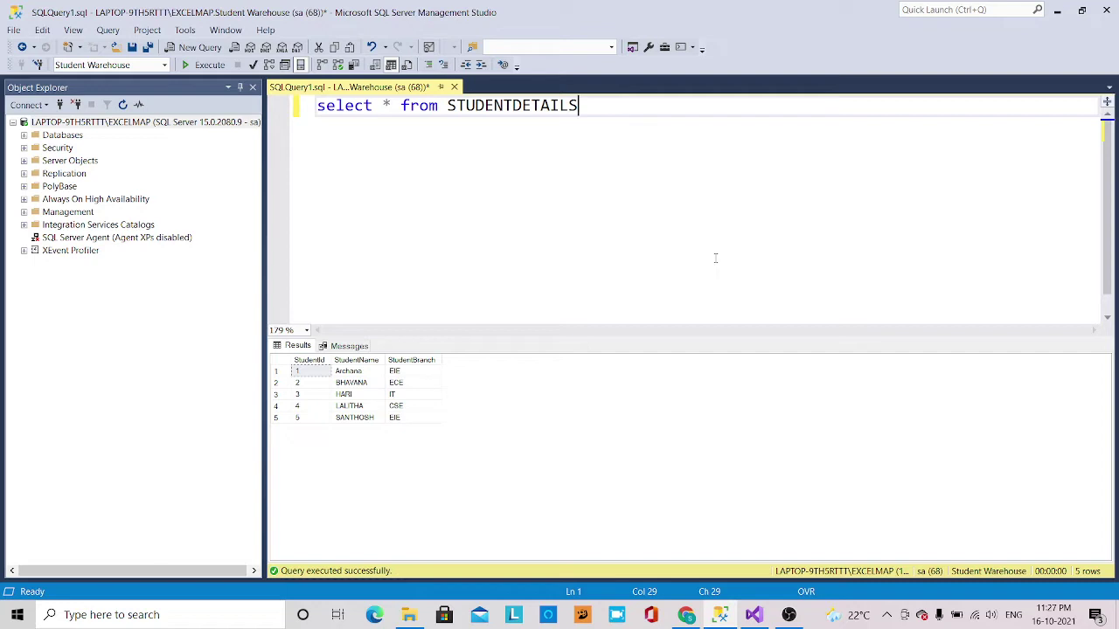
- Switch to Visual Studio and check in the extension manager whether Microsoft Reporting Services Projects is installed
{"action": "left_click", "coordinate": [754, 615]}
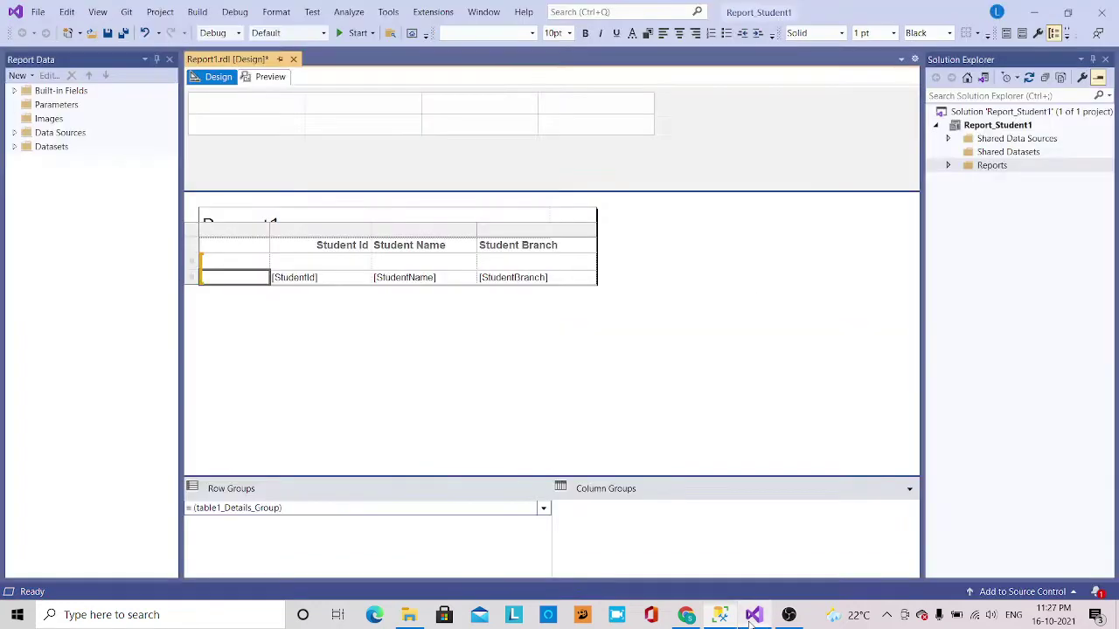
{"action": "left_click", "coordinate": [433, 12]}
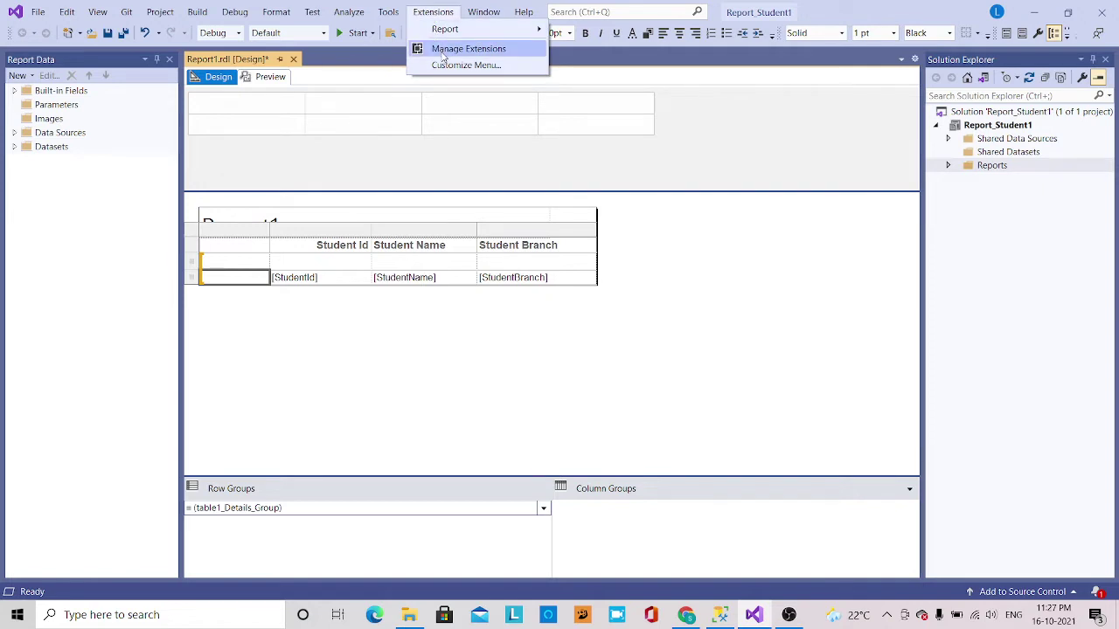
{"action": "left_click", "coordinate": [447, 50]}
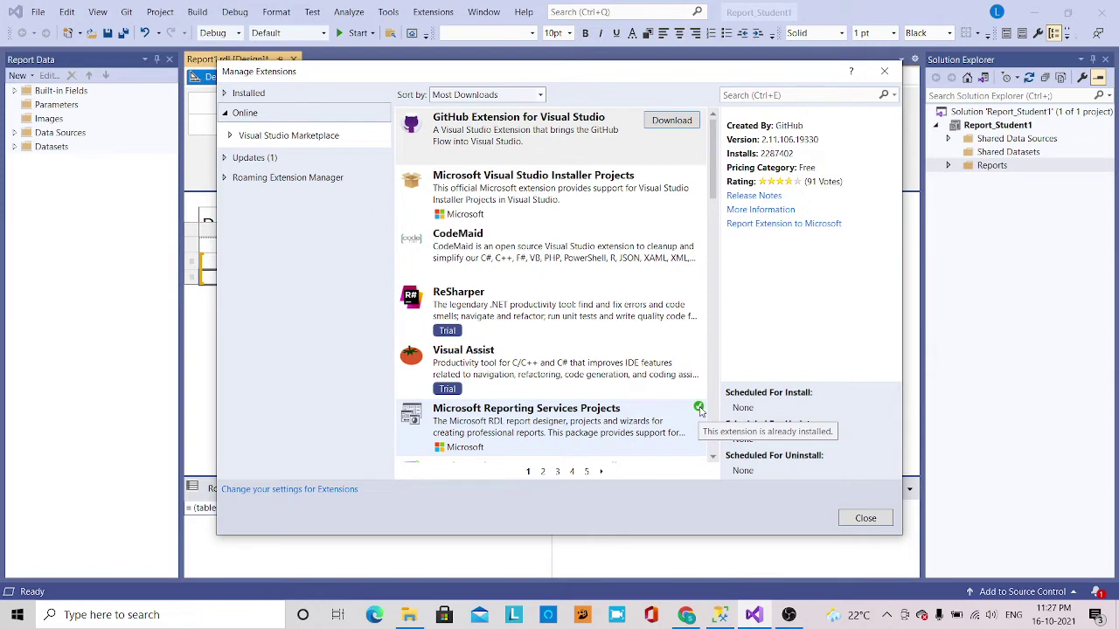
{"action": "left_click", "coordinate": [865, 518]}
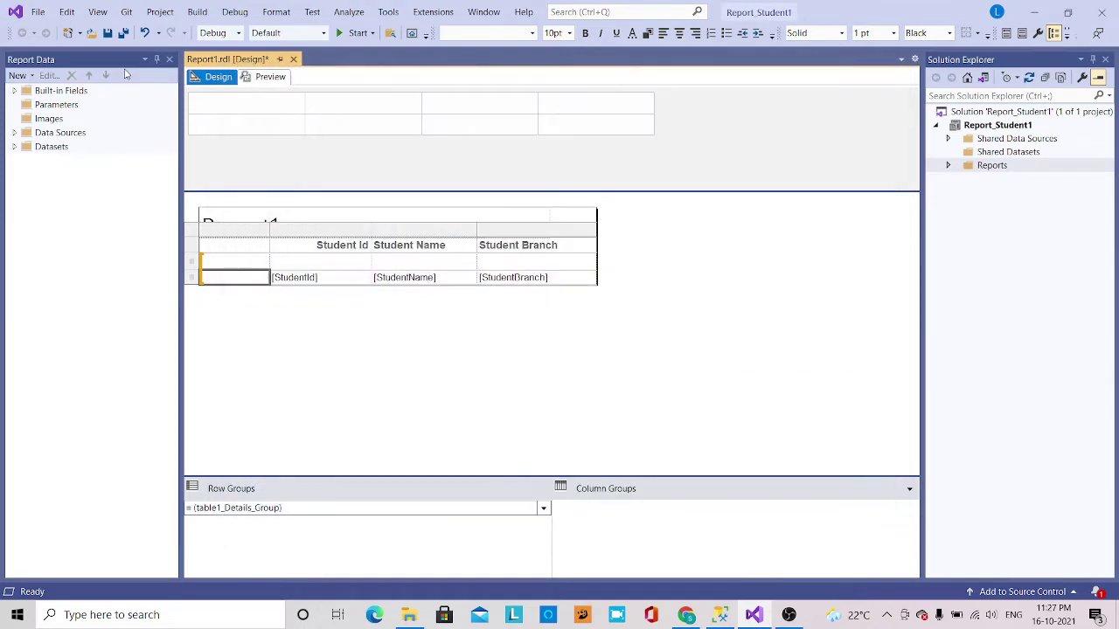
- Start a new project from the empty Report Server Project template
{"action": "left_click", "coordinate": [68, 32]}
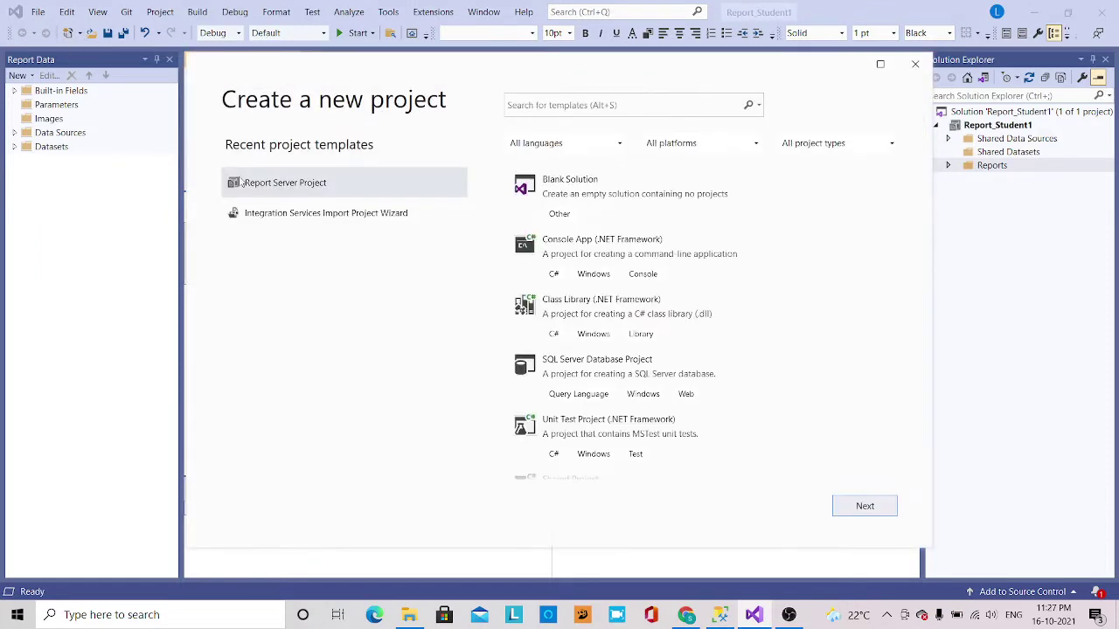
{"action": "left_click", "coordinate": [601, 112]}
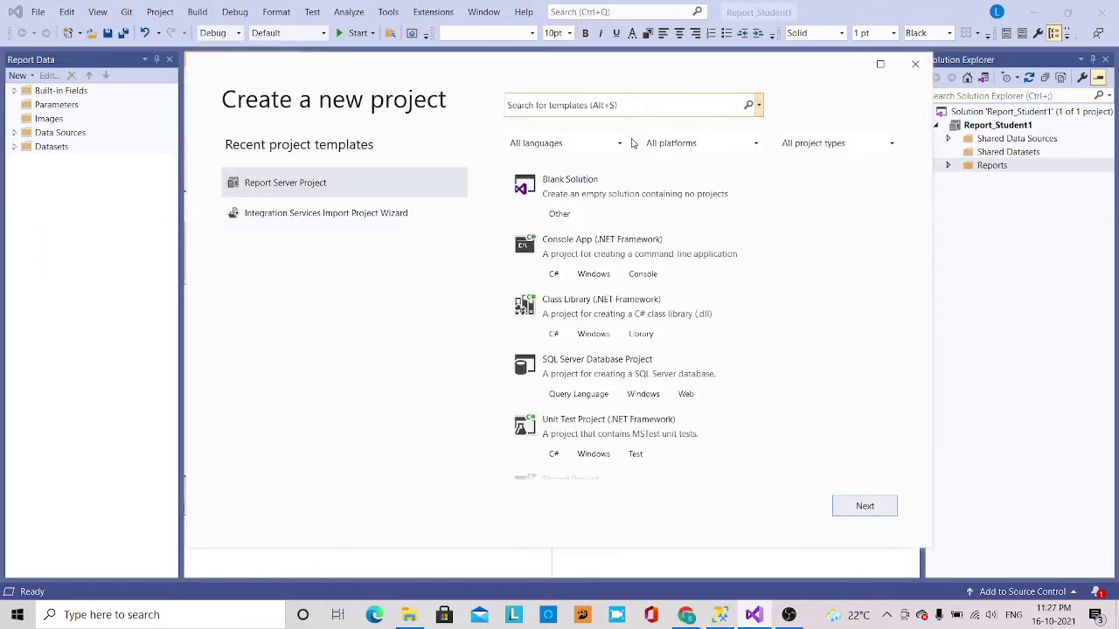
{"action": "scroll", "coordinate": [874, 350], "scroll_direction": "down", "scroll_amount": 3}
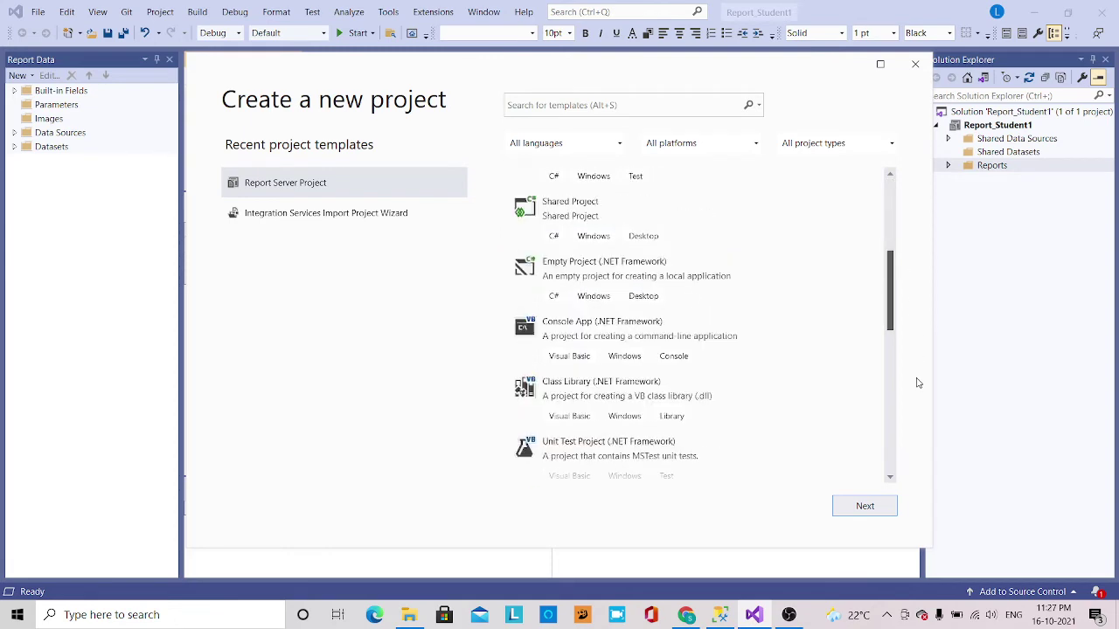
{"action": "scroll", "coordinate": [917, 420], "scroll_direction": "down", "scroll_amount": 10}
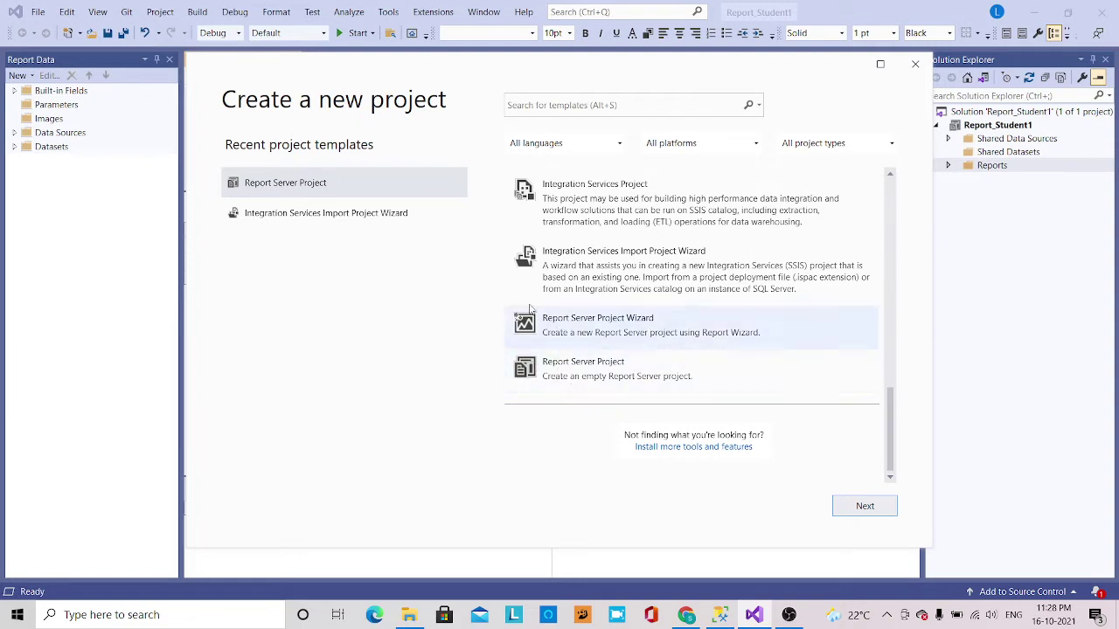
{"action": "left_click", "coordinate": [589, 374]}
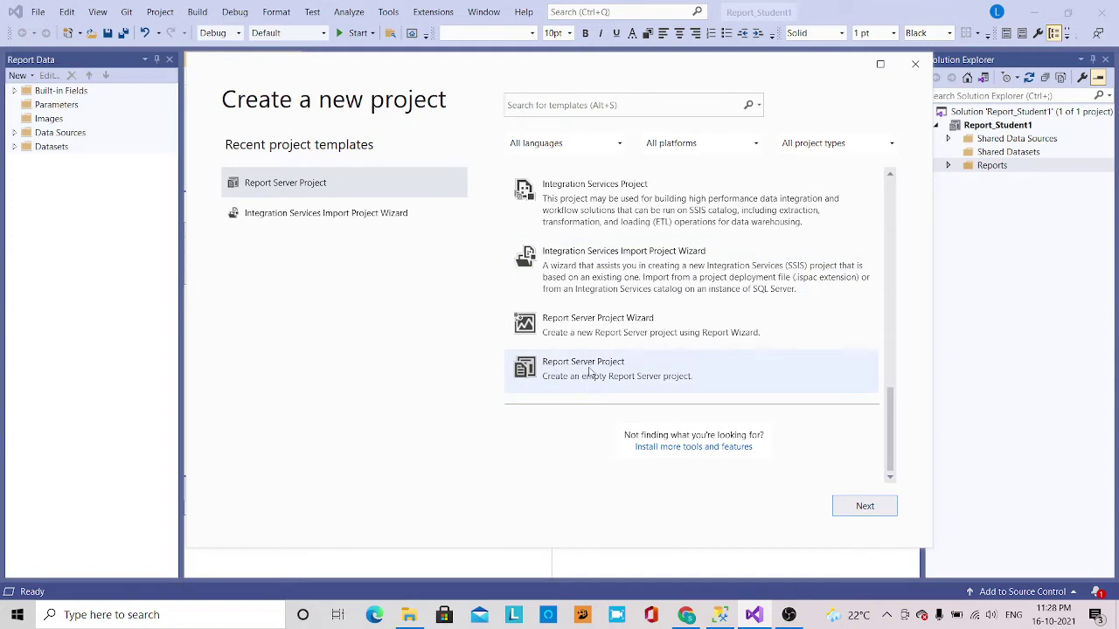
{"action": "left_click", "coordinate": [589, 373]}
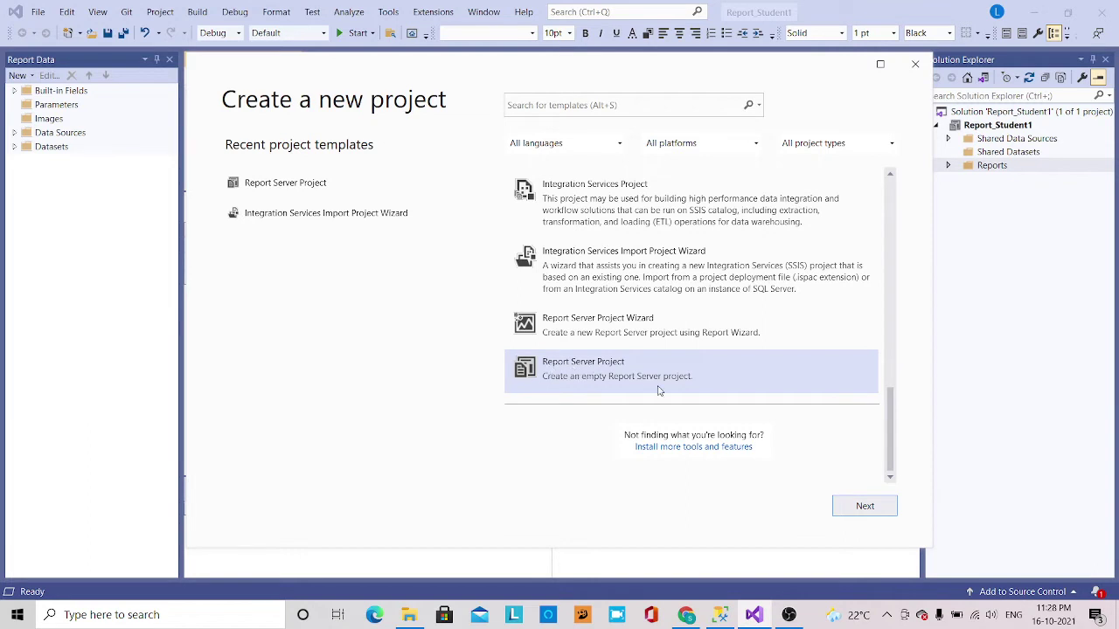
{"action": "left_click", "coordinate": [847, 505]}
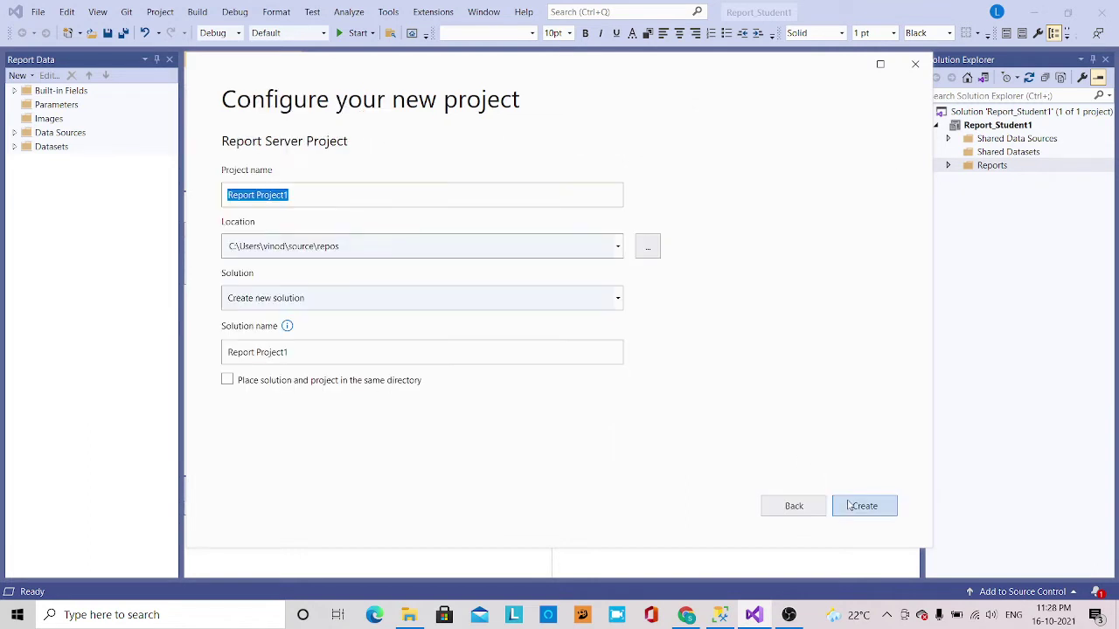
- Name the project Report_Student2 and create it, saving the changes to the currently open solution
{"action": "left_click", "coordinate": [302, 196]}
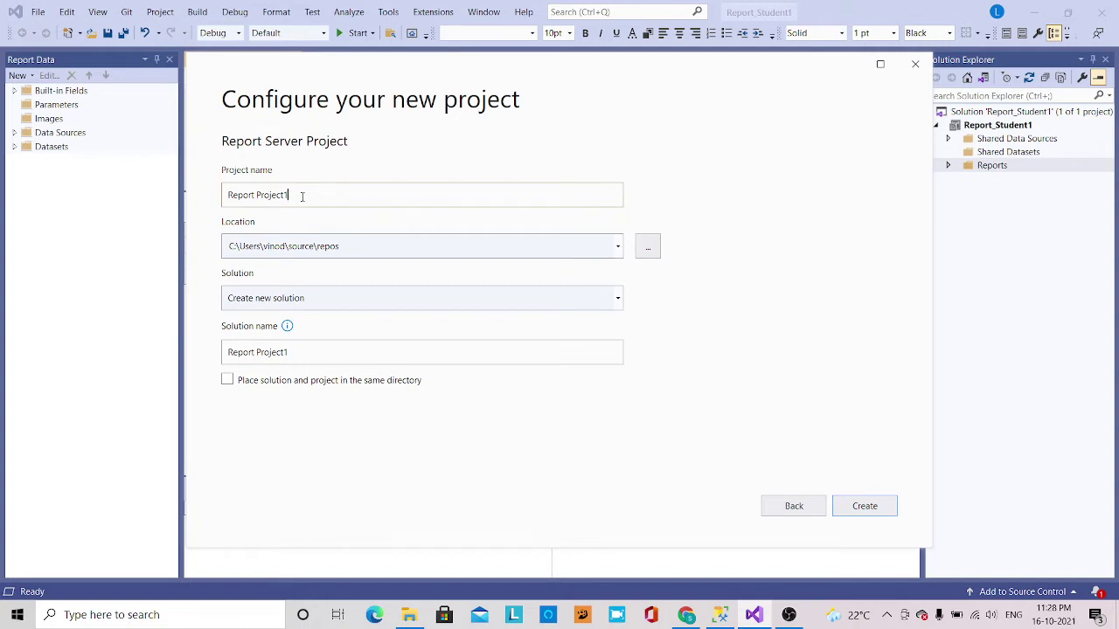
{"action": "key", "text": "BackSpace"}
{"action": "key", "text": "BackSpace"}
{"action": "key", "text": "BackSpace"}
{"action": "type", "text": "_Student2"}
{"action": "left_click", "coordinate": [881, 507]}
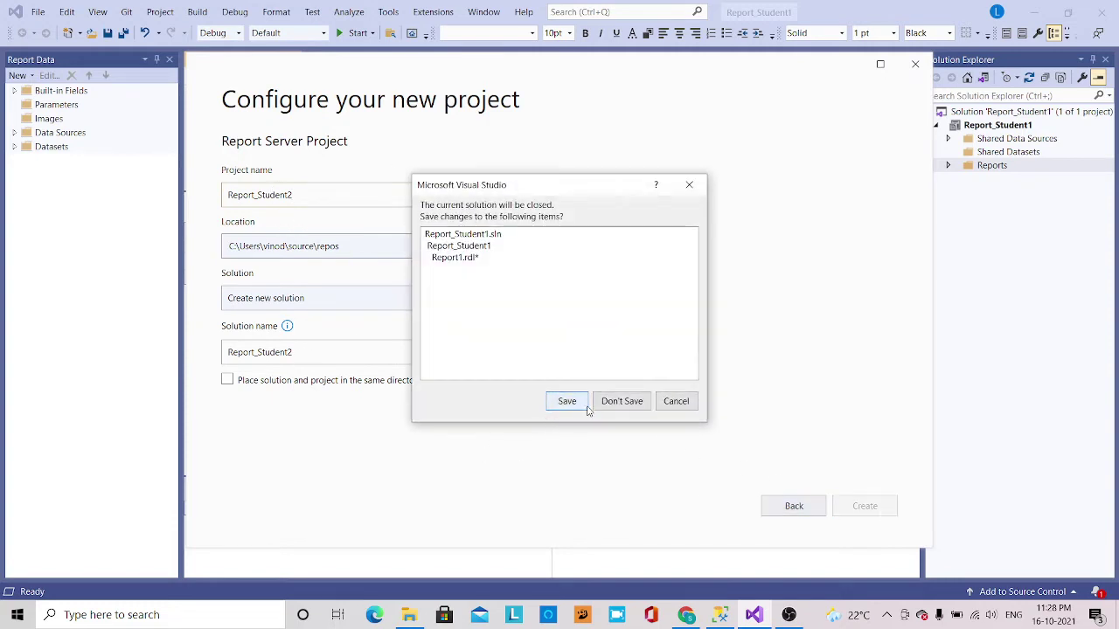
{"action": "left_click", "coordinate": [568, 401]}
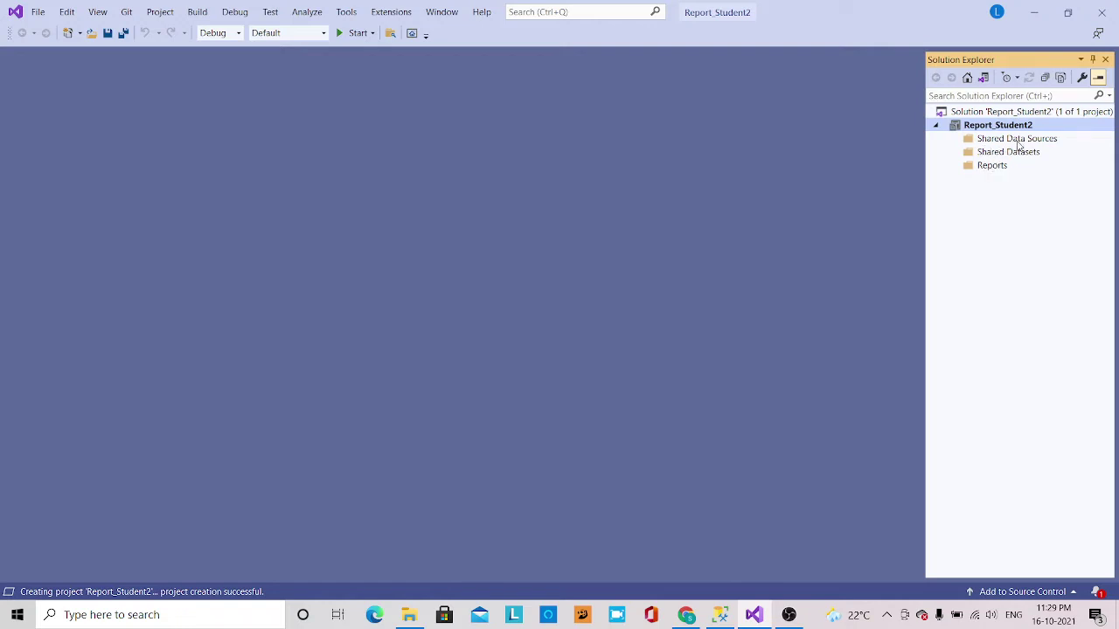
- Add a new shared data source to the project with the type Microsoft SQL Server
{"action": "right_click", "coordinate": [1005, 112]}
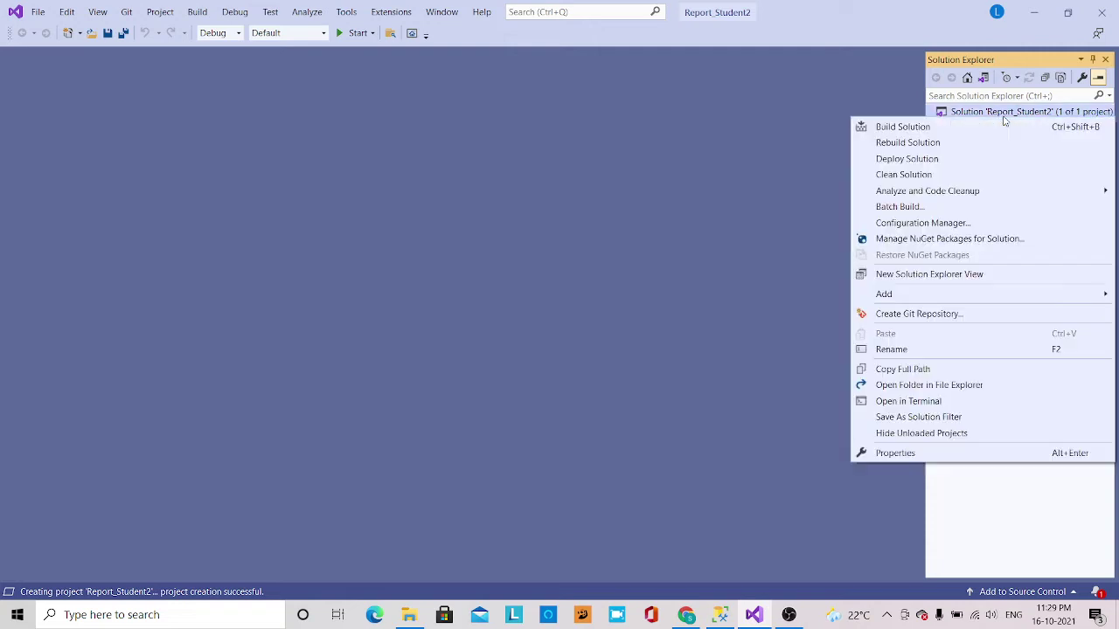
{"action": "left_click", "coordinate": [696, 250]}
{"action": "right_click", "coordinate": [1053, 142]}
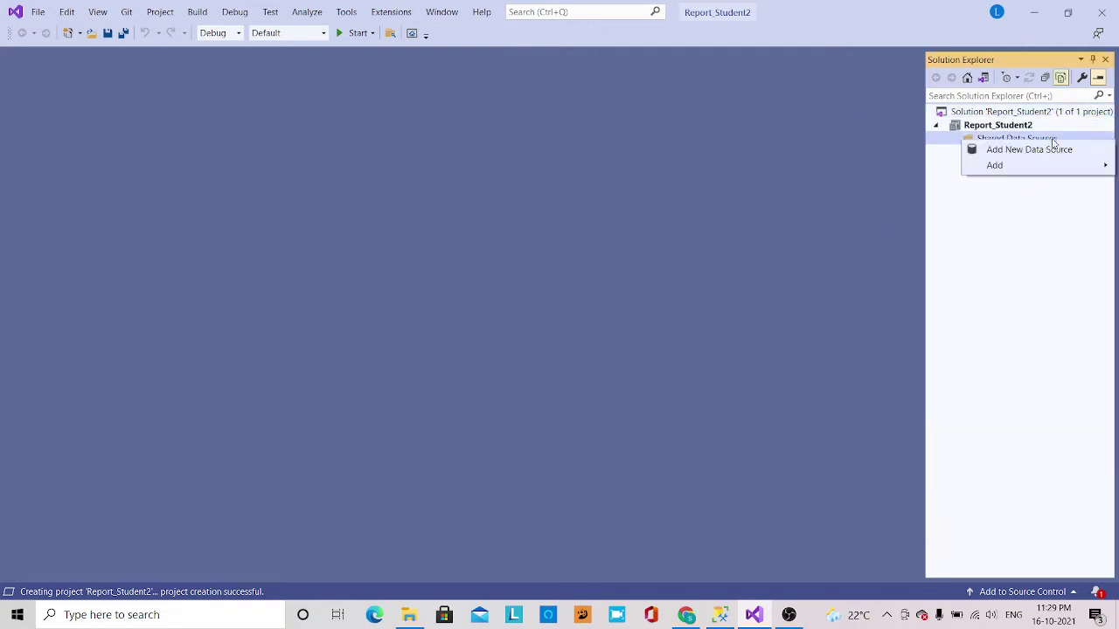
{"action": "left_click", "coordinate": [1049, 152]}
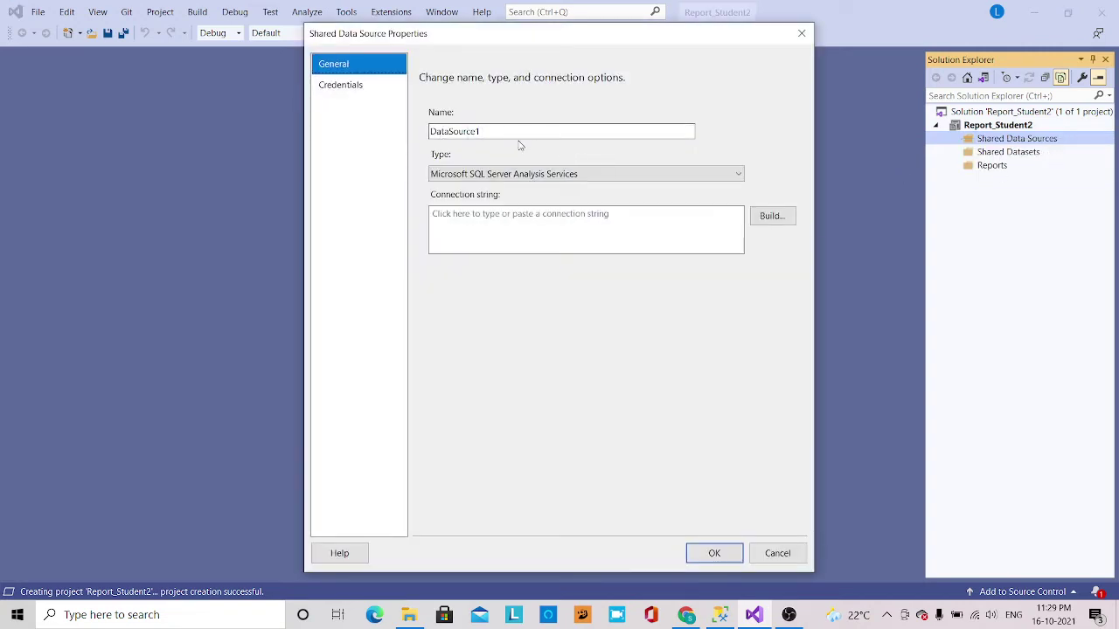
{"action": "left_click", "coordinate": [729, 173]}
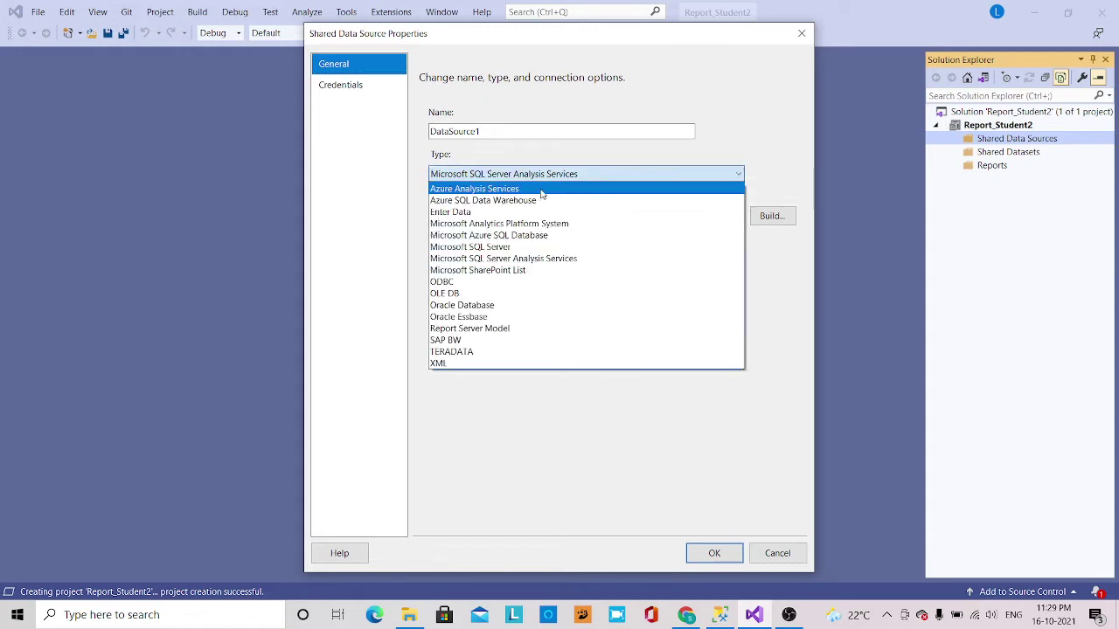
{"action": "left_click", "coordinate": [511, 247]}
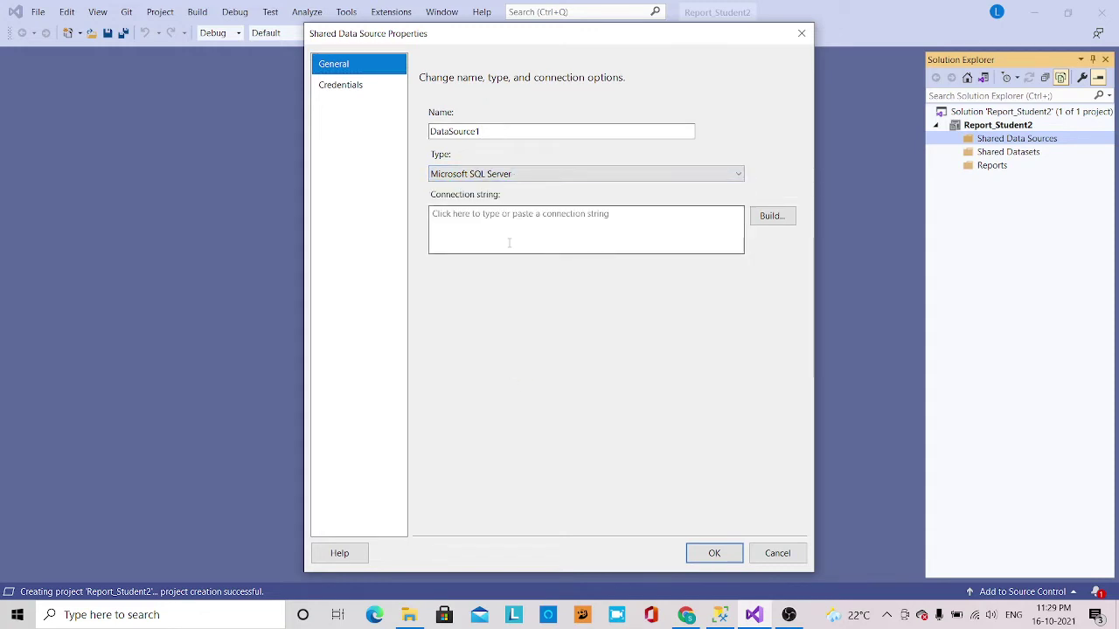
- Start building the data source's connection string with server name LAPTOP-9TH5RTTT\EXCELMAP, copied from the connection dialog in SQL Server Management Studio
{"action": "left_click", "coordinate": [769, 219]}
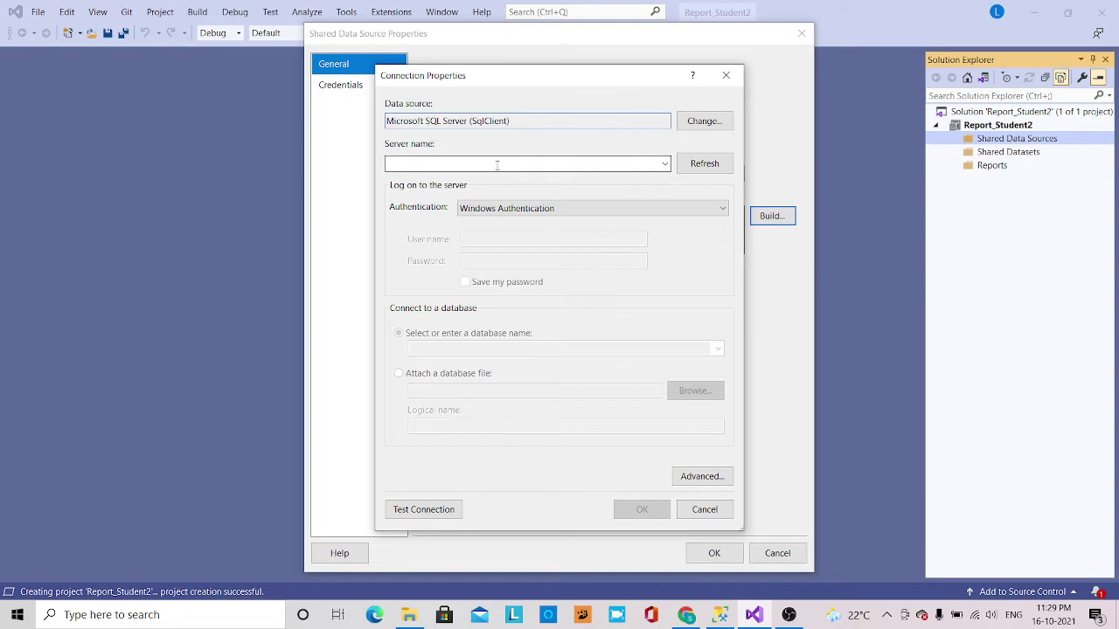
{"action": "left_click", "coordinate": [719, 614]}
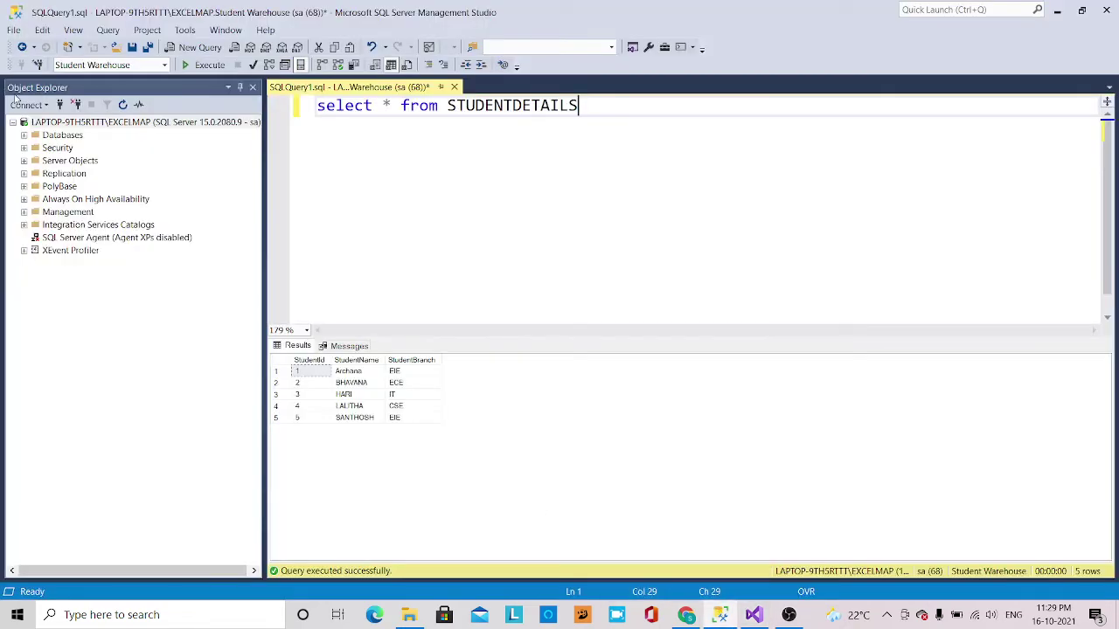
{"action": "left_click", "coordinate": [30, 105]}
{"action": "left_click", "coordinate": [49, 117]}
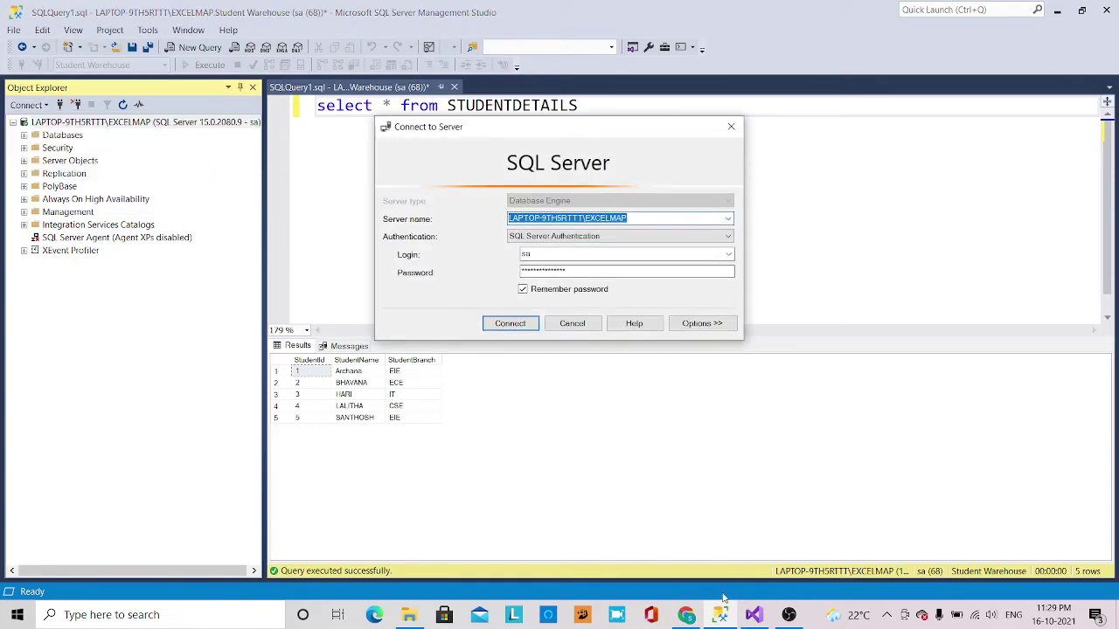
{"action": "left_click", "coordinate": [753, 614]}
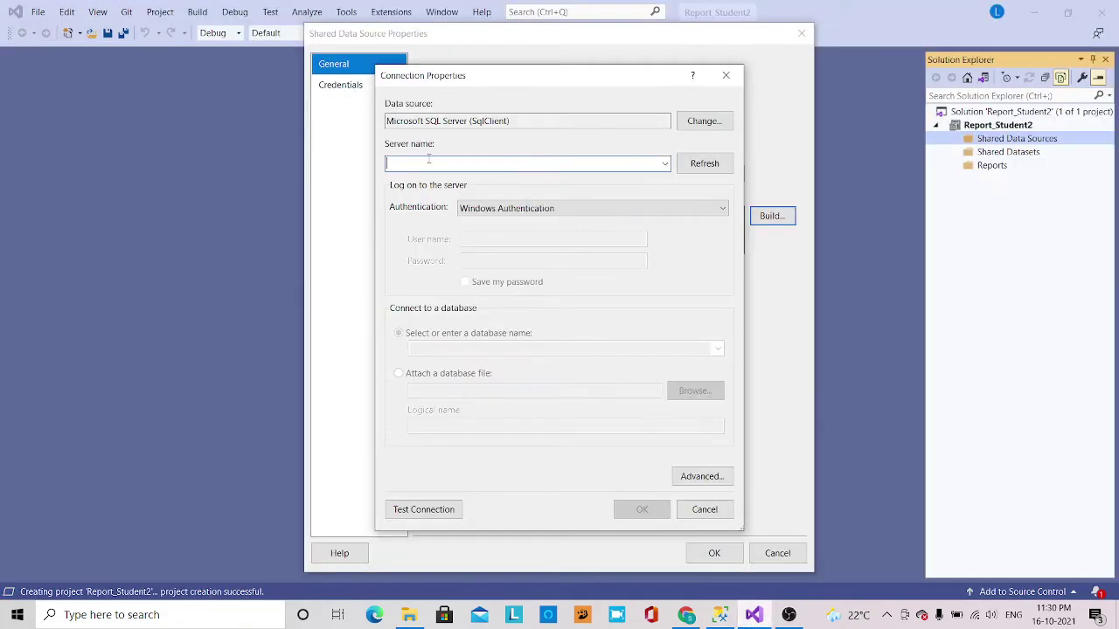
{"action": "type", "text": "LAPTOP-9TH5RTTT\\EXCELMAP"}
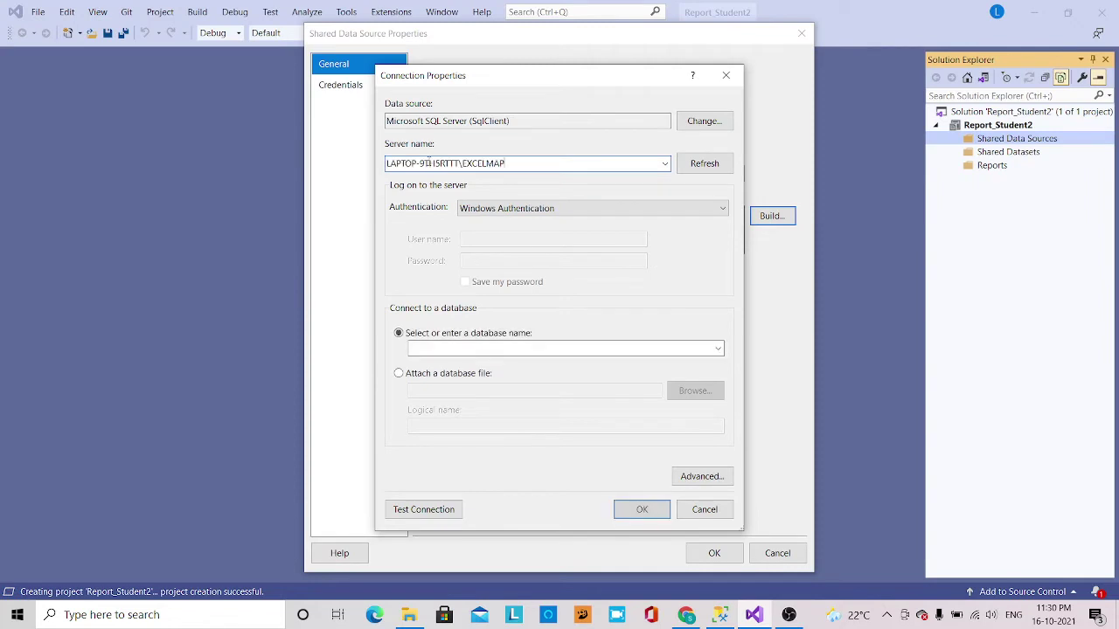
- Set the server logon to SQL Server Authentication with user name sa and the account password
{"action": "left_click", "coordinate": [723, 208]}
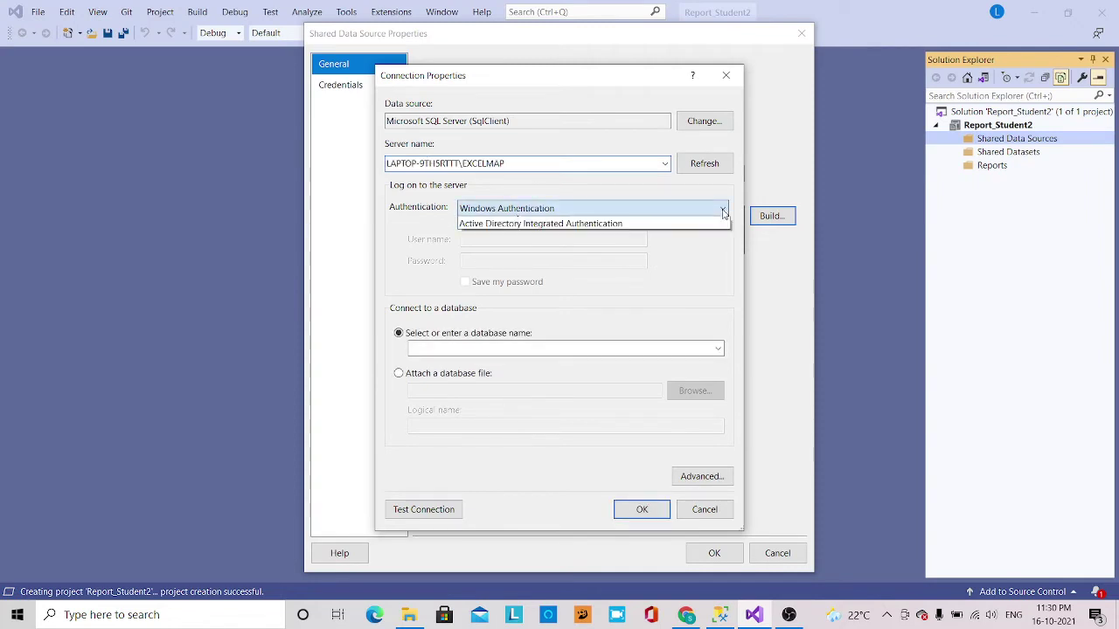
{"action": "left_click", "coordinate": [560, 235]}
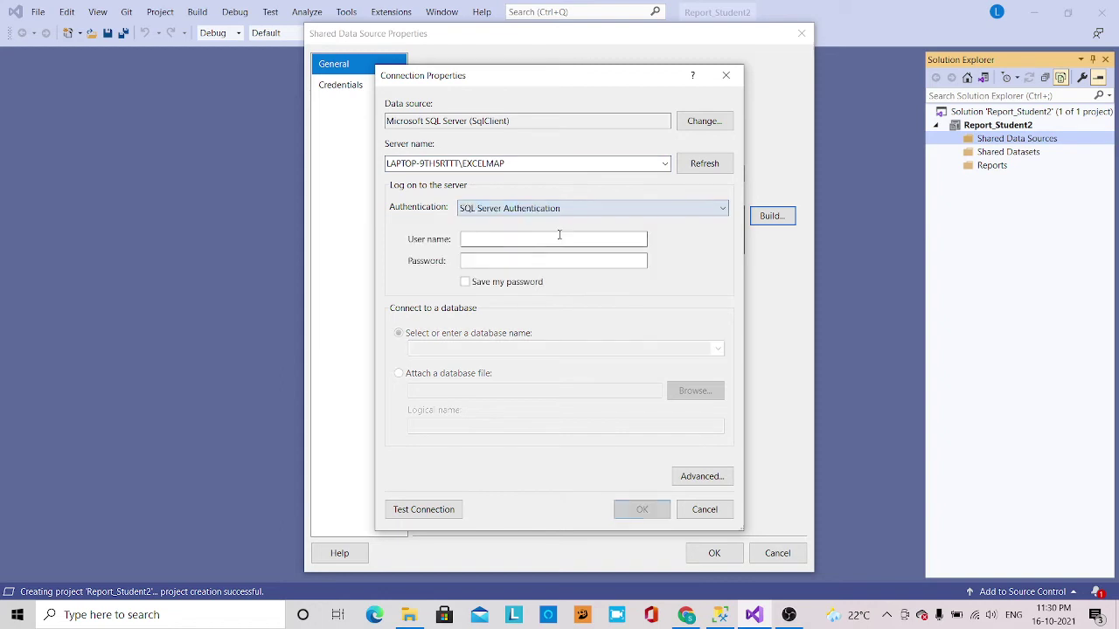
{"action": "left_click", "coordinate": [531, 239]}
{"action": "type", "text": "sa"}
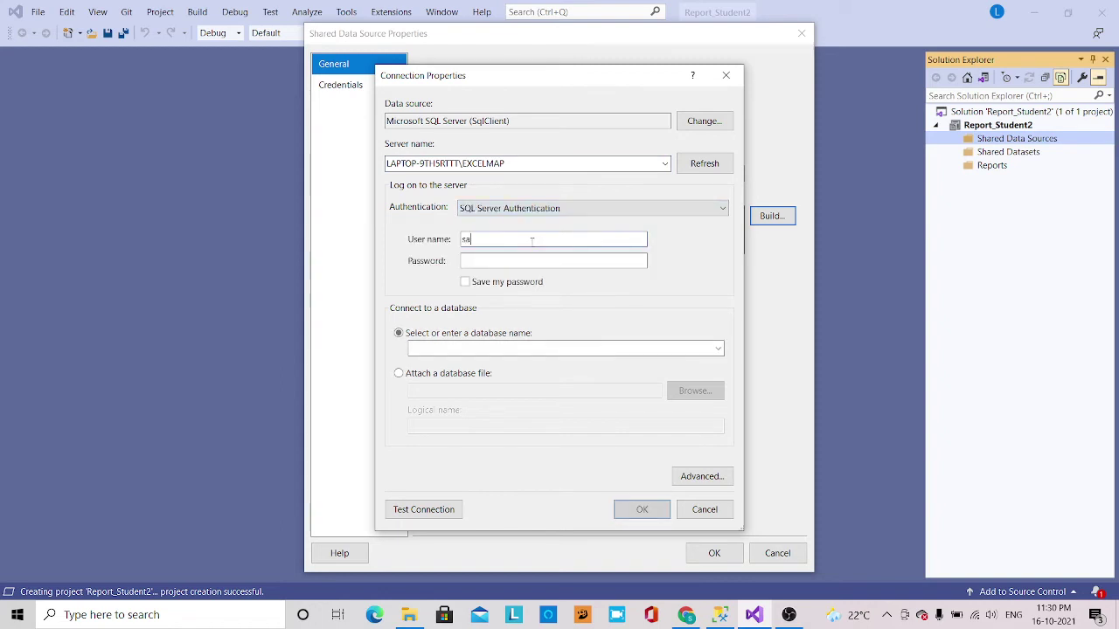
{"action": "key", "text": "Tab"}
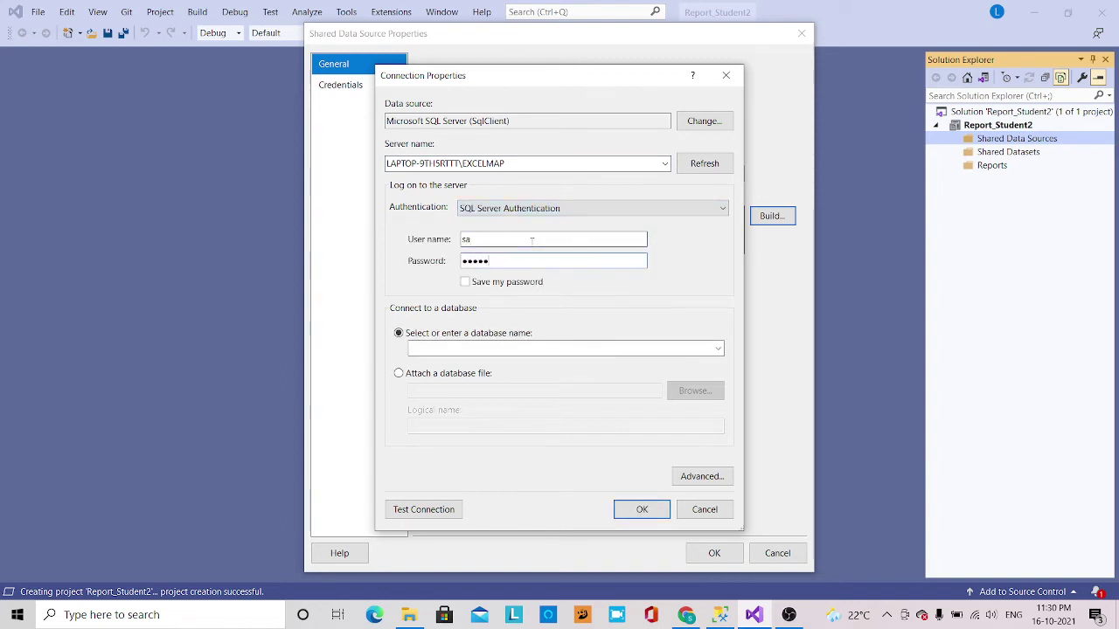
- Connect the data source to the Student Warehouse database and save it after testing the connection
{"action": "left_click", "coordinate": [714, 353]}
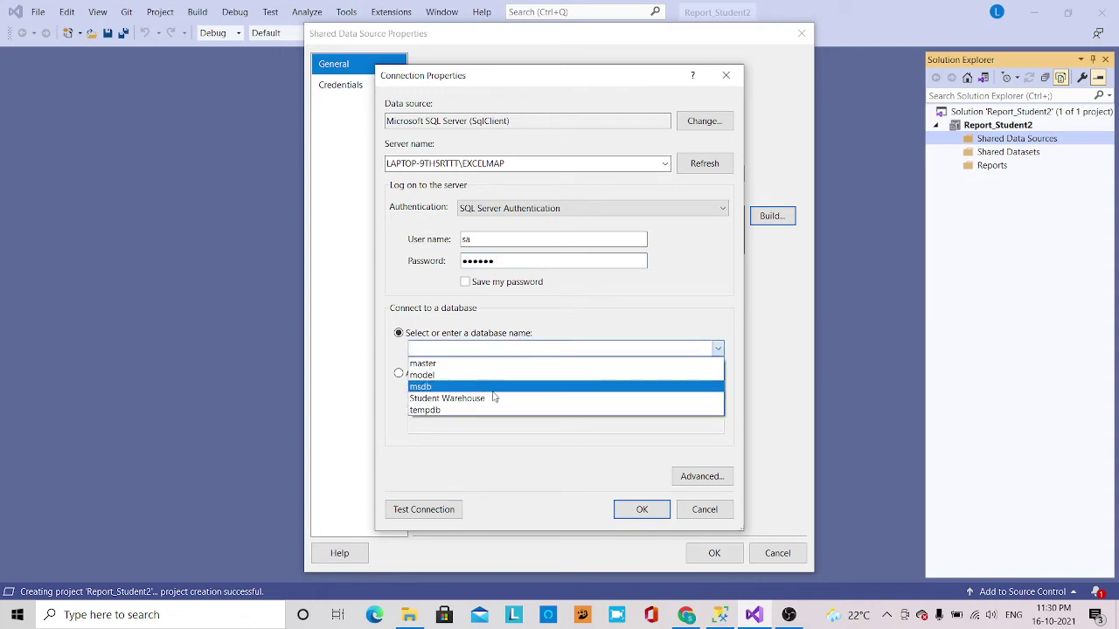
{"action": "left_click", "coordinate": [492, 400]}
{"action": "left_click", "coordinate": [435, 512]}
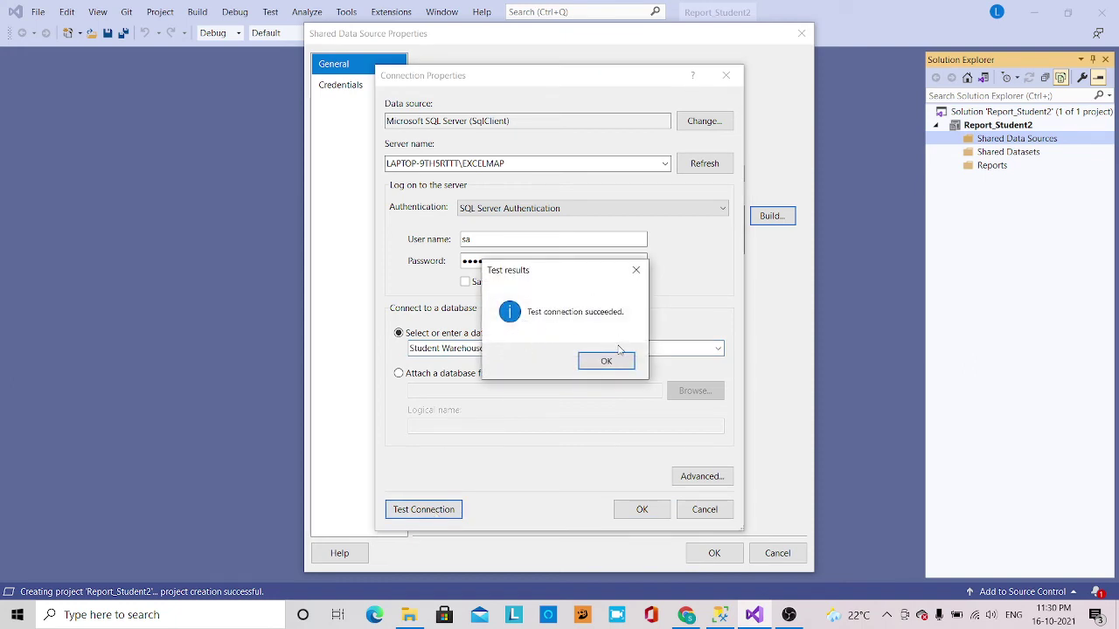
{"action": "left_click", "coordinate": [608, 360]}
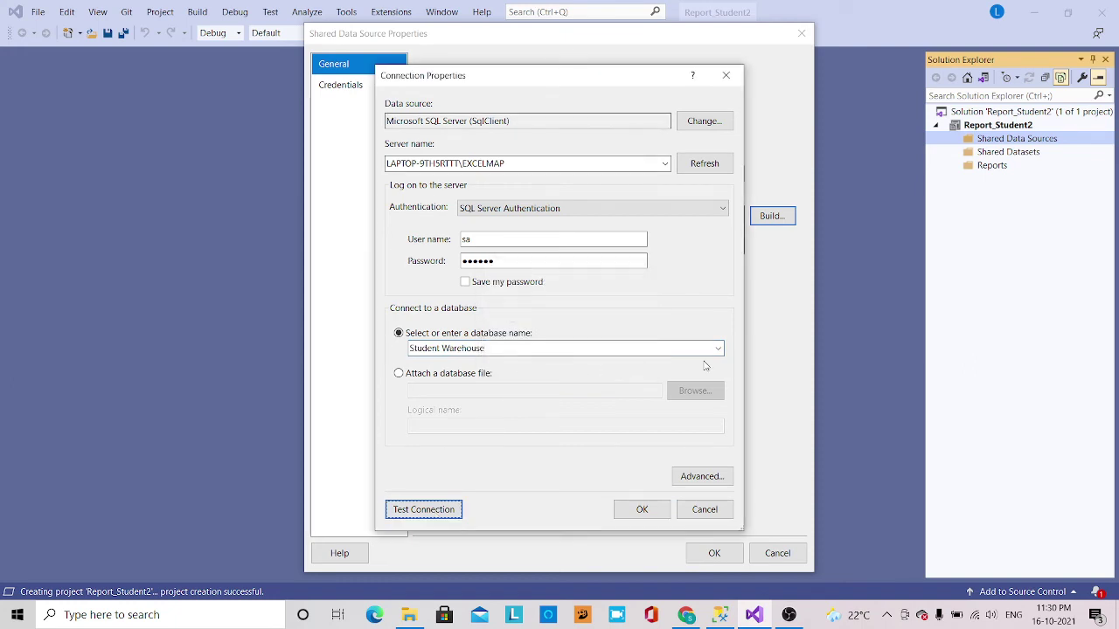
{"action": "left_click", "coordinate": [631, 512]}
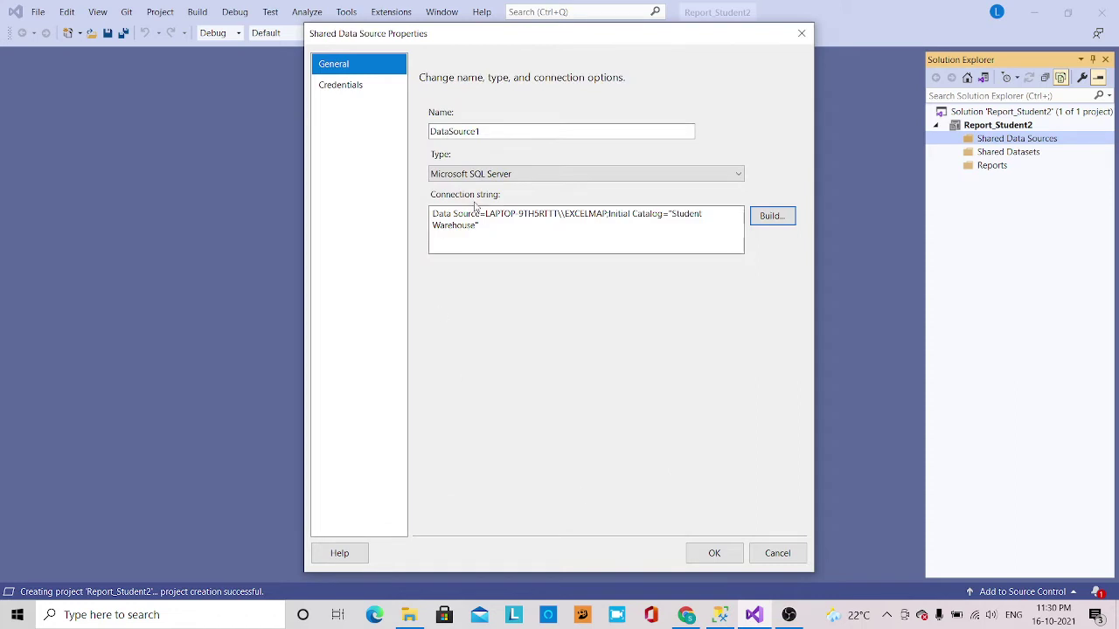
{"action": "left_click", "coordinate": [714, 554]}
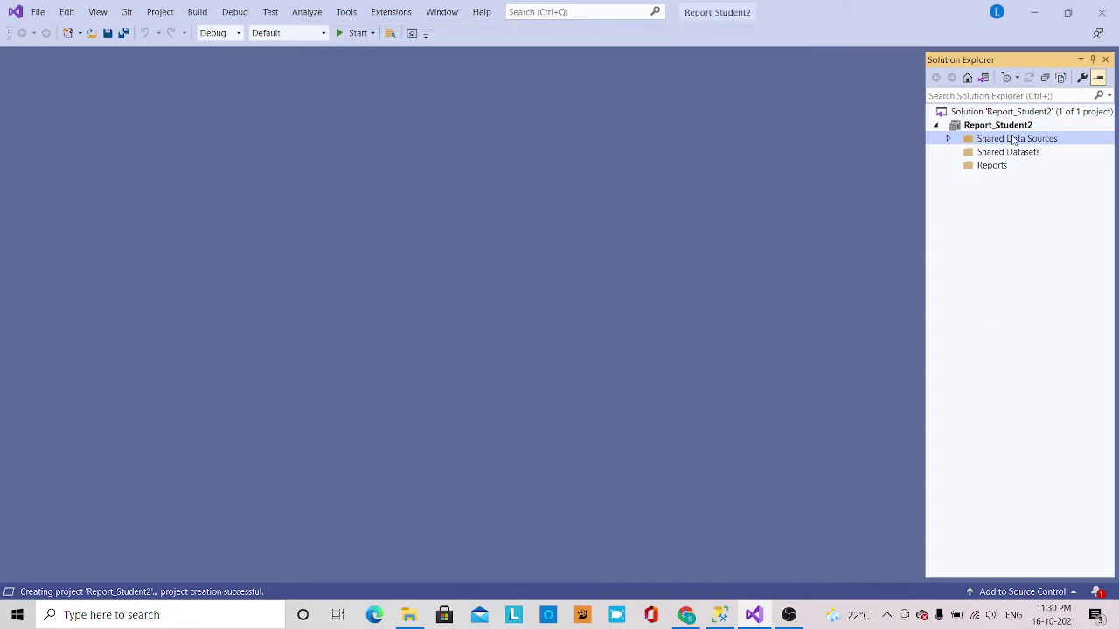
- Start a new report based on the shared data source DataSource1, signing in with user name sa and the account password
{"action": "right_click", "coordinate": [1003, 171]}
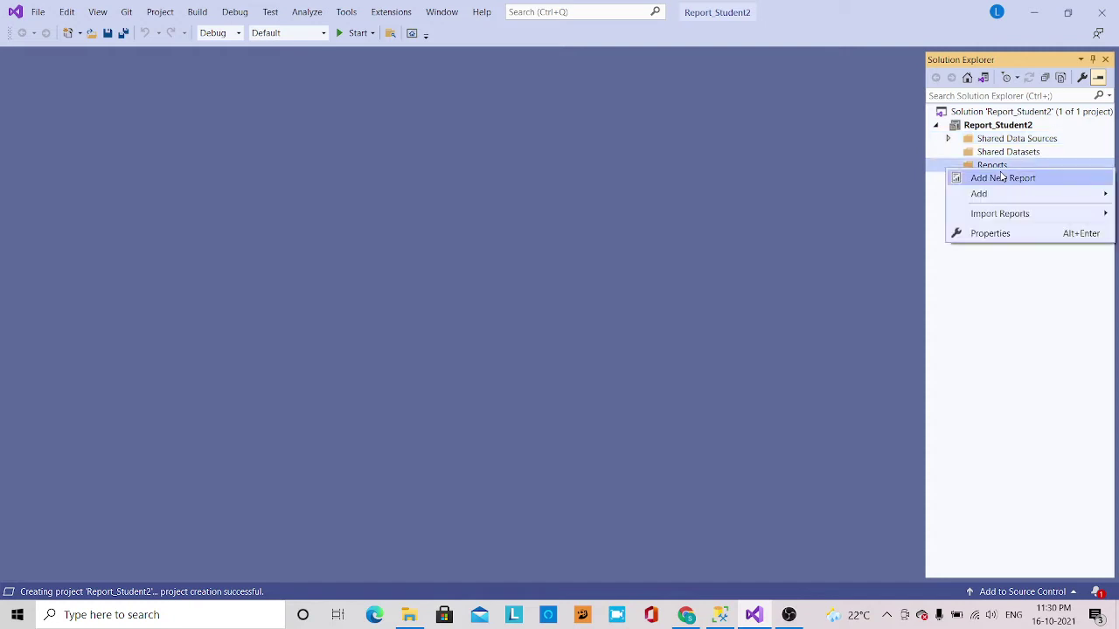
{"action": "left_click", "coordinate": [1002, 179]}
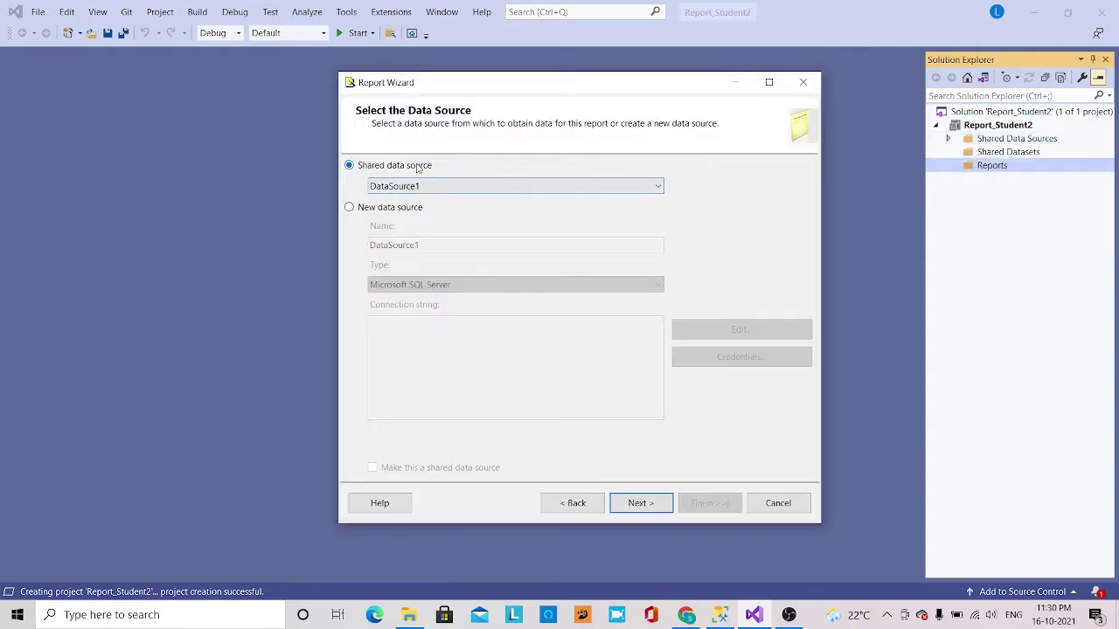
{"action": "left_click", "coordinate": [657, 187]}
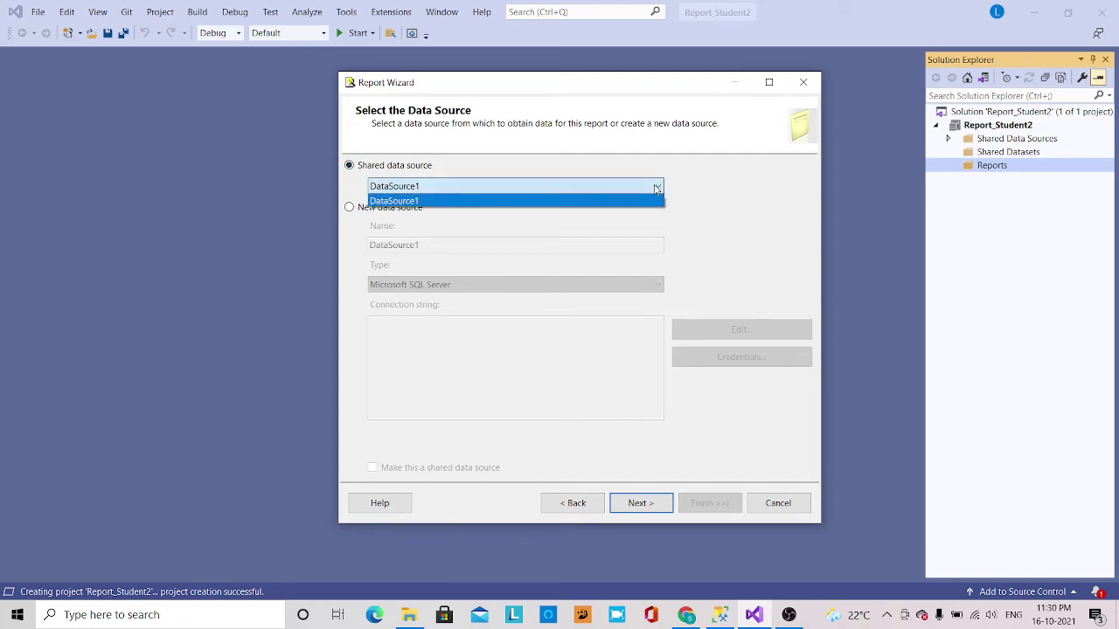
{"action": "left_click", "coordinate": [657, 189]}
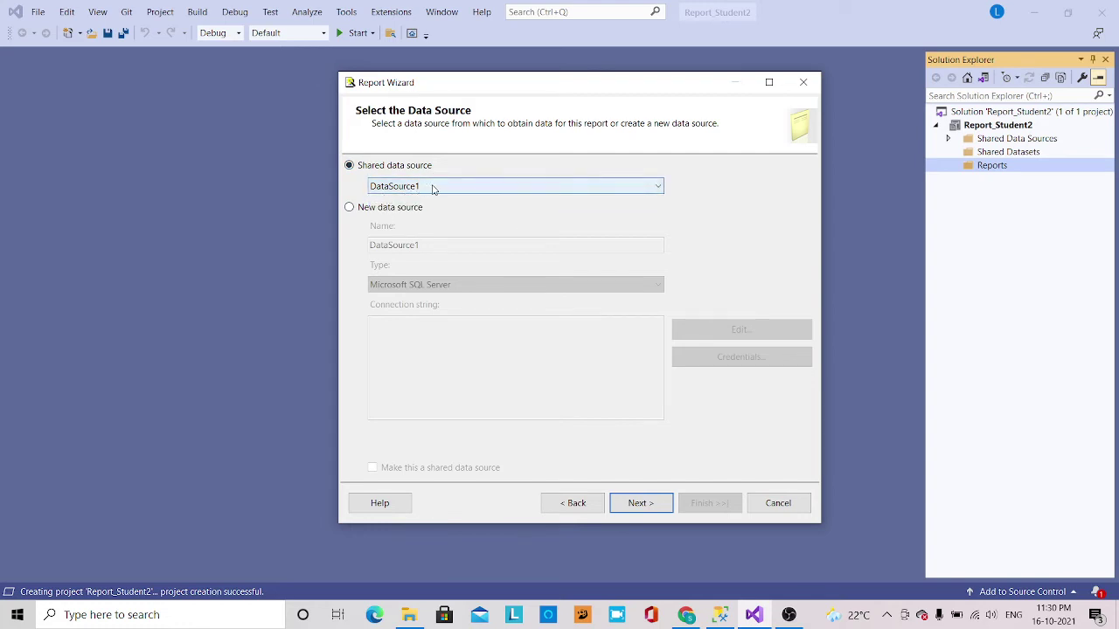
{"action": "left_click", "coordinate": [639, 505]}
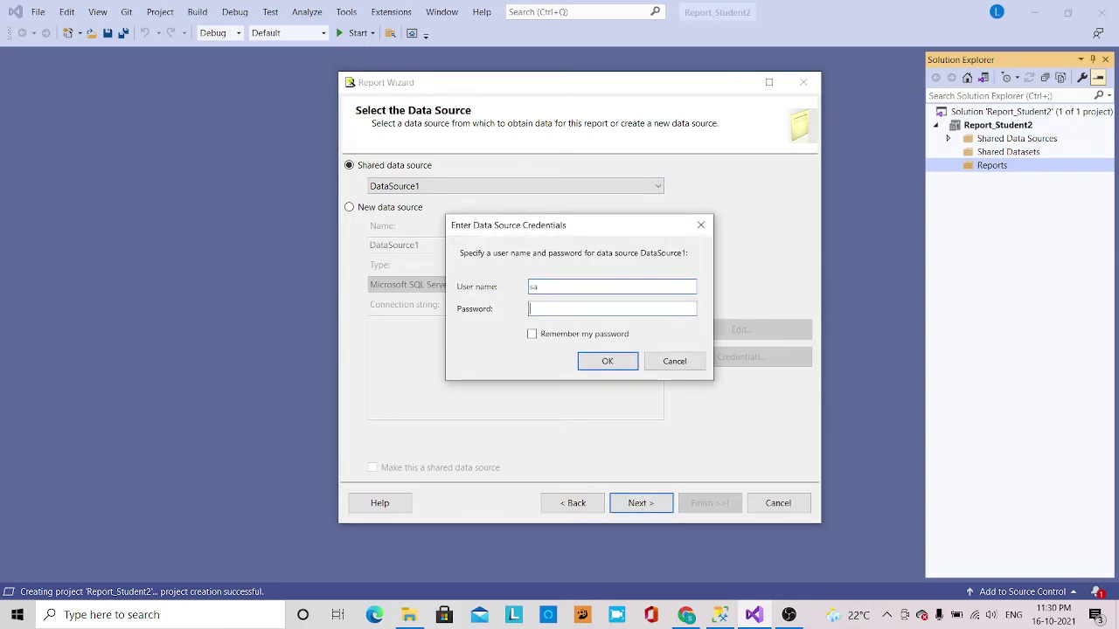
{"action": "type", "text": "****"}
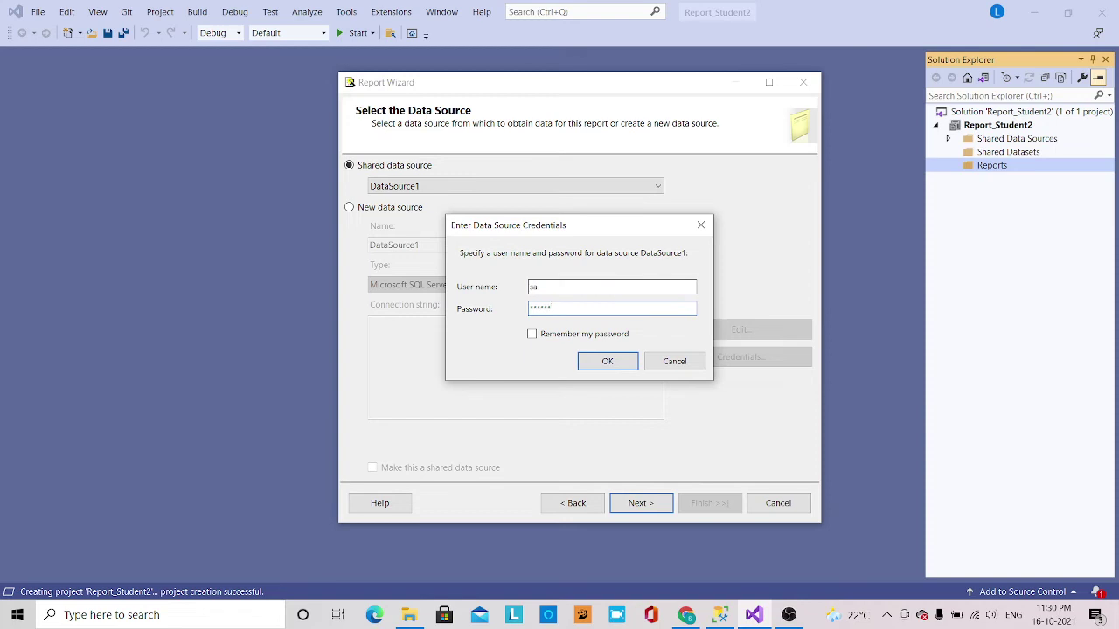
{"action": "left_click", "coordinate": [618, 362]}
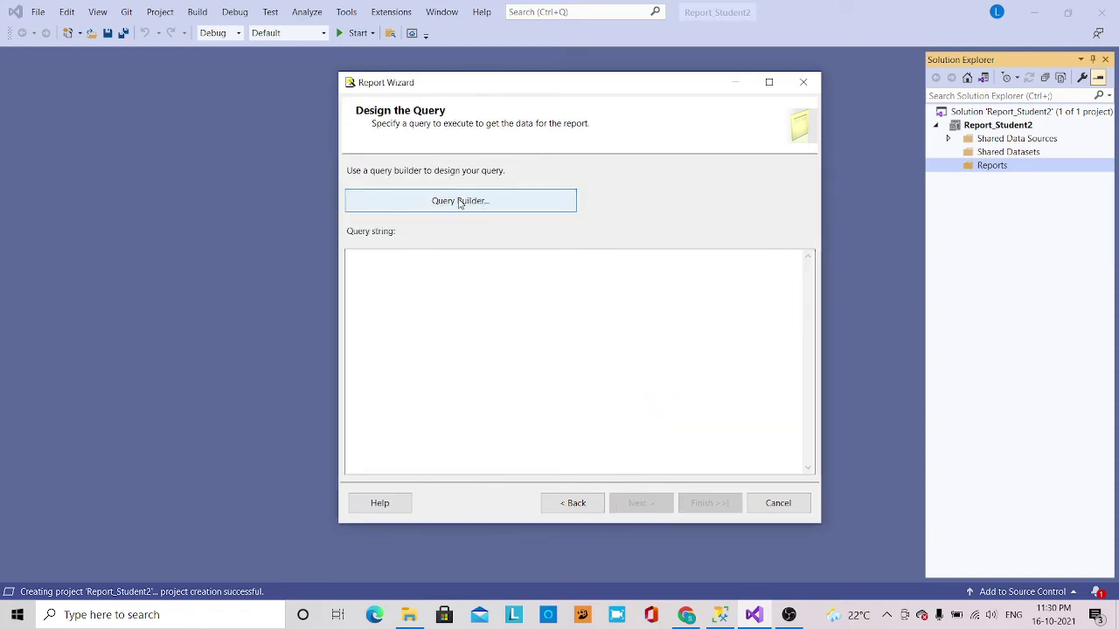
- Build the report query SELECT * FROM studentdetails, checking the table name in SQL Server Management Studio, and accept it
{"action": "left_click", "coordinate": [450, 201]}
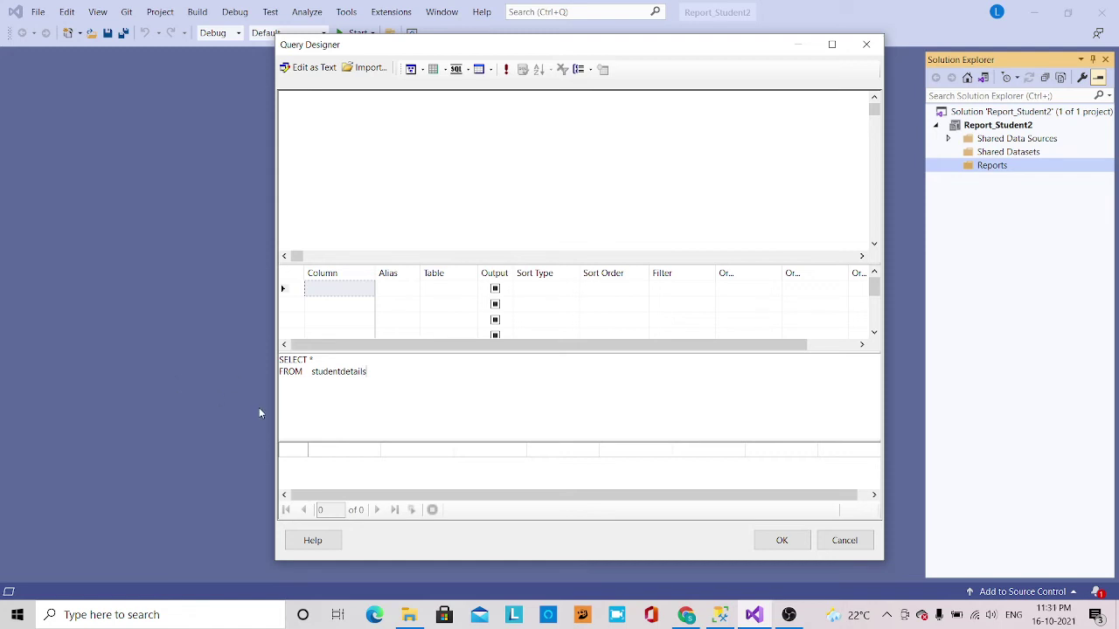
{"action": "left_click", "coordinate": [720, 616]}
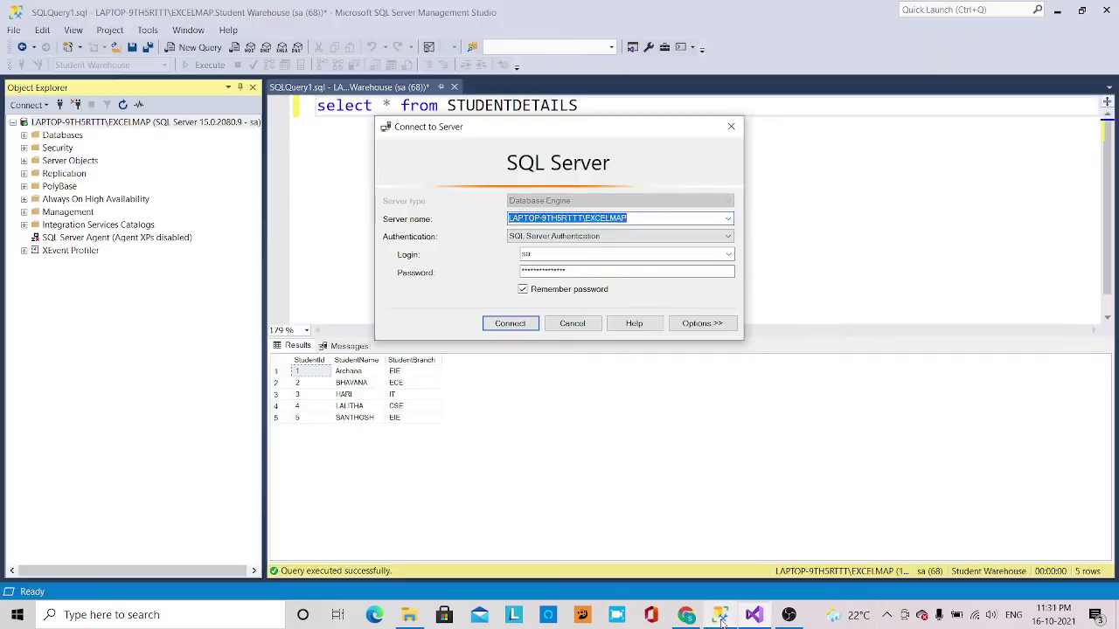
{"action": "left_click", "coordinate": [573, 324]}
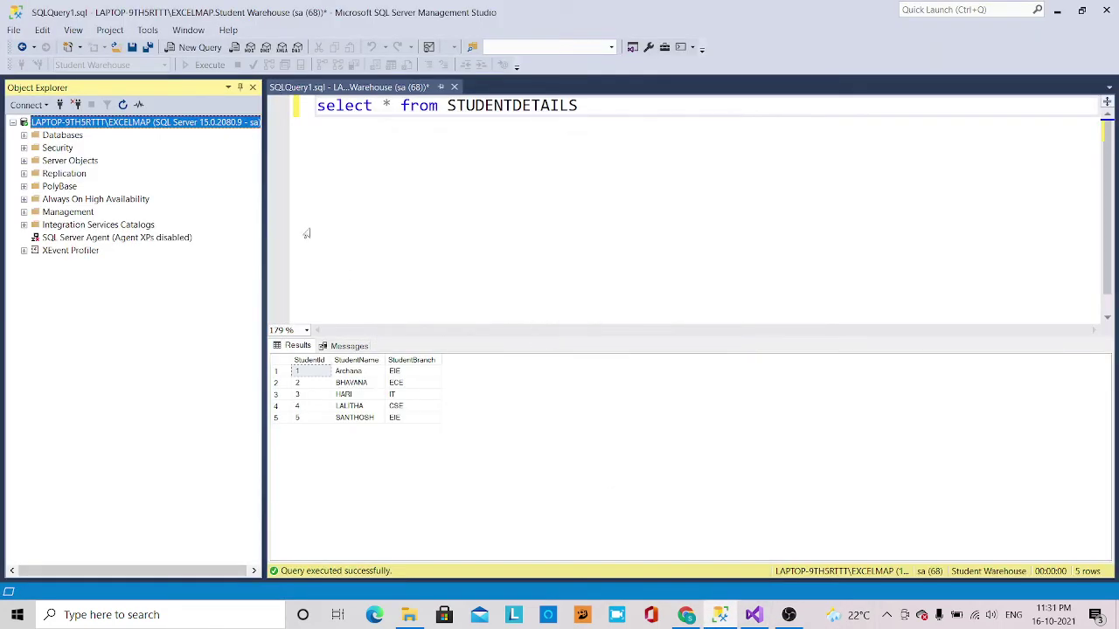
{"action": "left_click", "coordinate": [507, 105]}
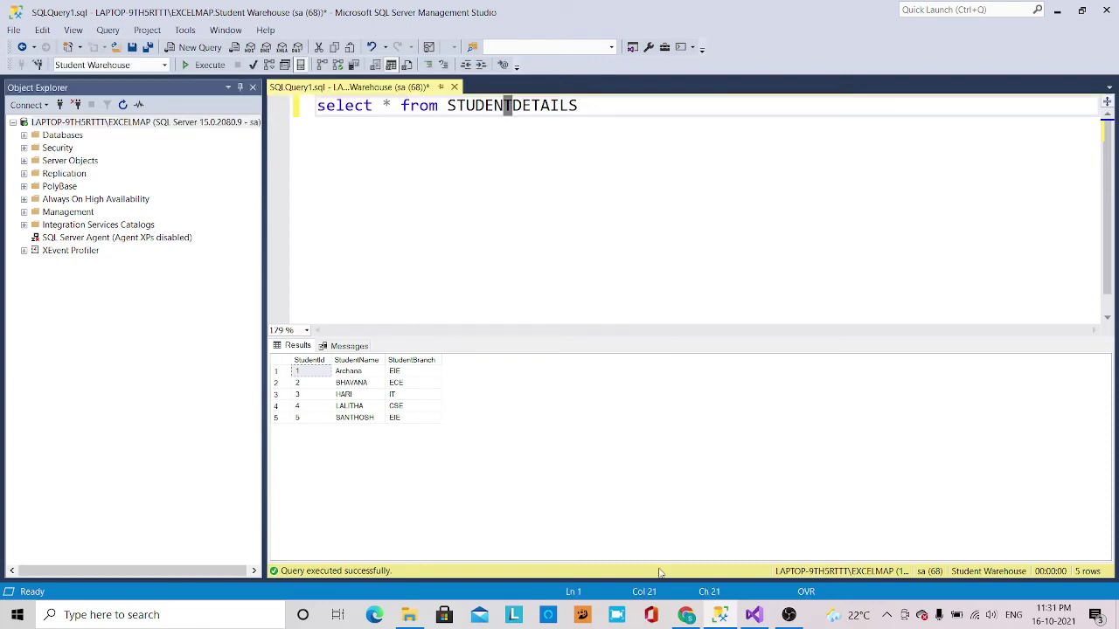
{"action": "left_click", "coordinate": [752, 617]}
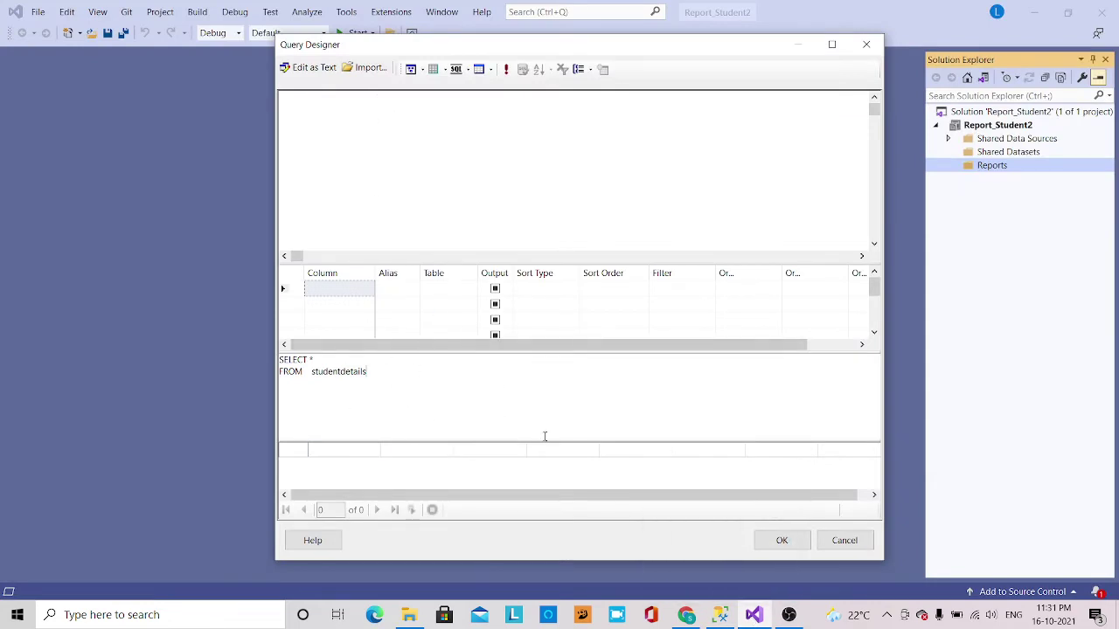
{"action": "left_click", "coordinate": [781, 539]}
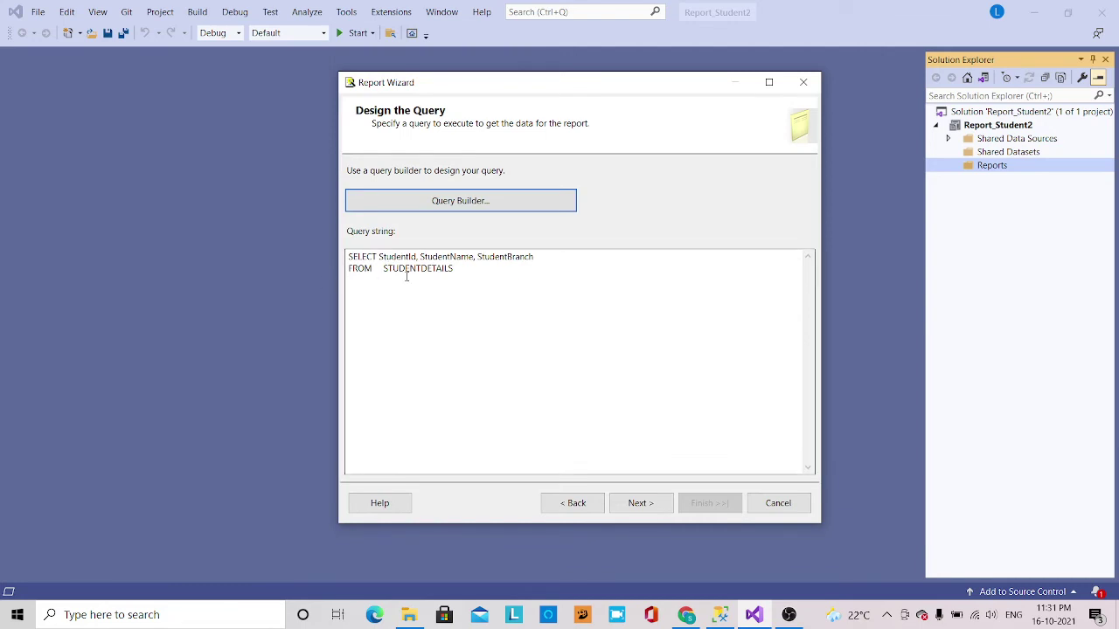
{"action": "left_click", "coordinate": [639, 503]}
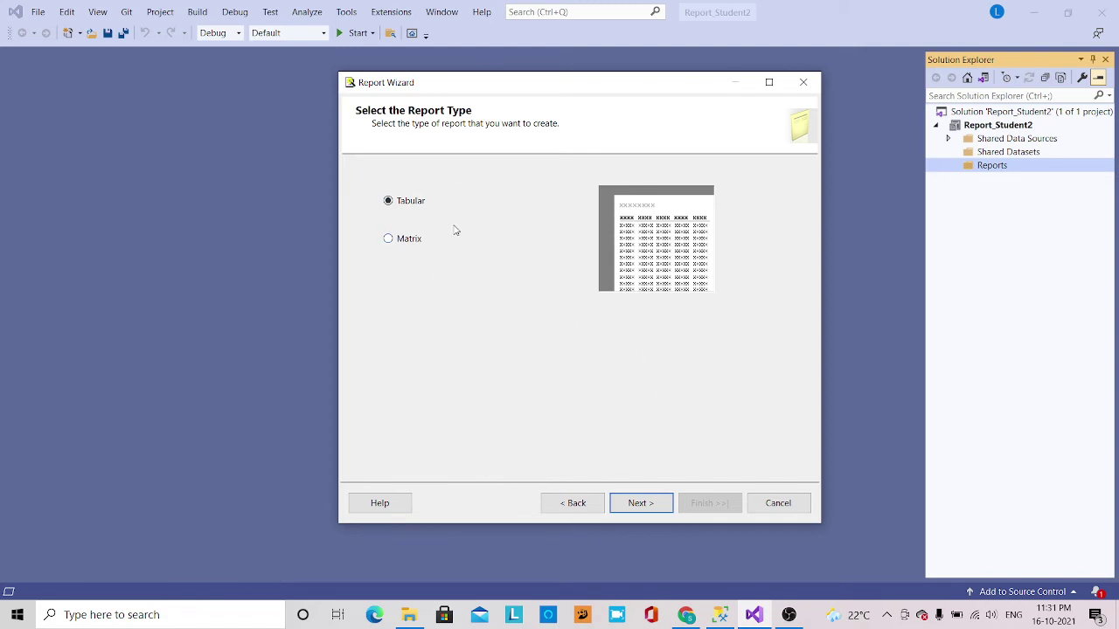
- Choose the Tabular report type and put StudentId, StudentName and StudentBranch in the table's details
{"action": "left_click", "coordinate": [642, 505]}
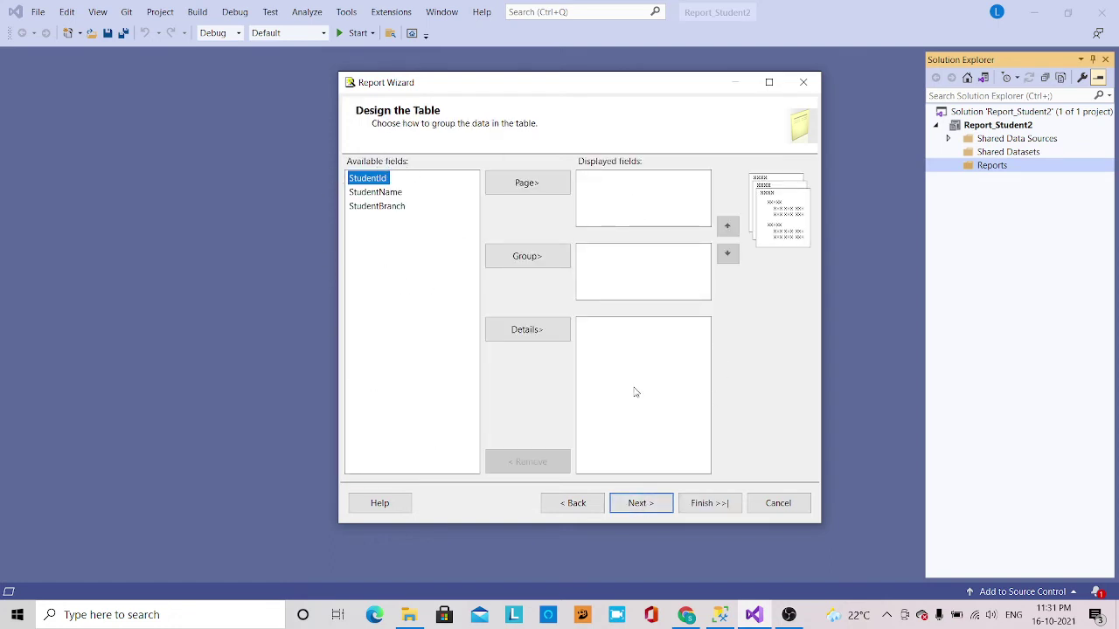
{"action": "left_click", "coordinate": [548, 333]}
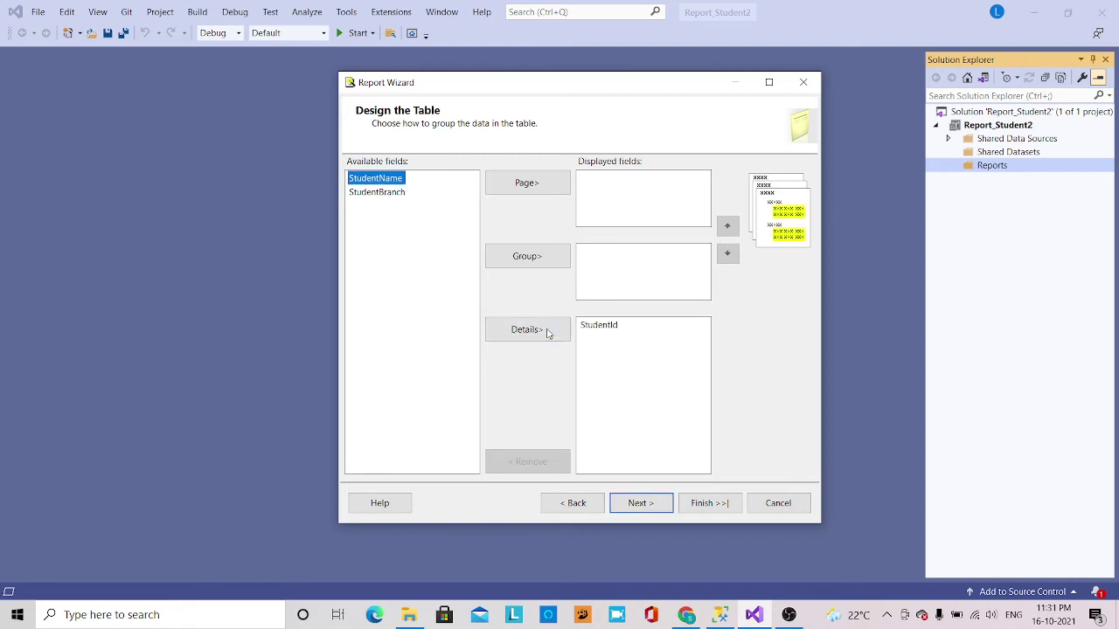
{"action": "left_click", "coordinate": [548, 333]}
{"action": "left_click", "coordinate": [548, 333]}
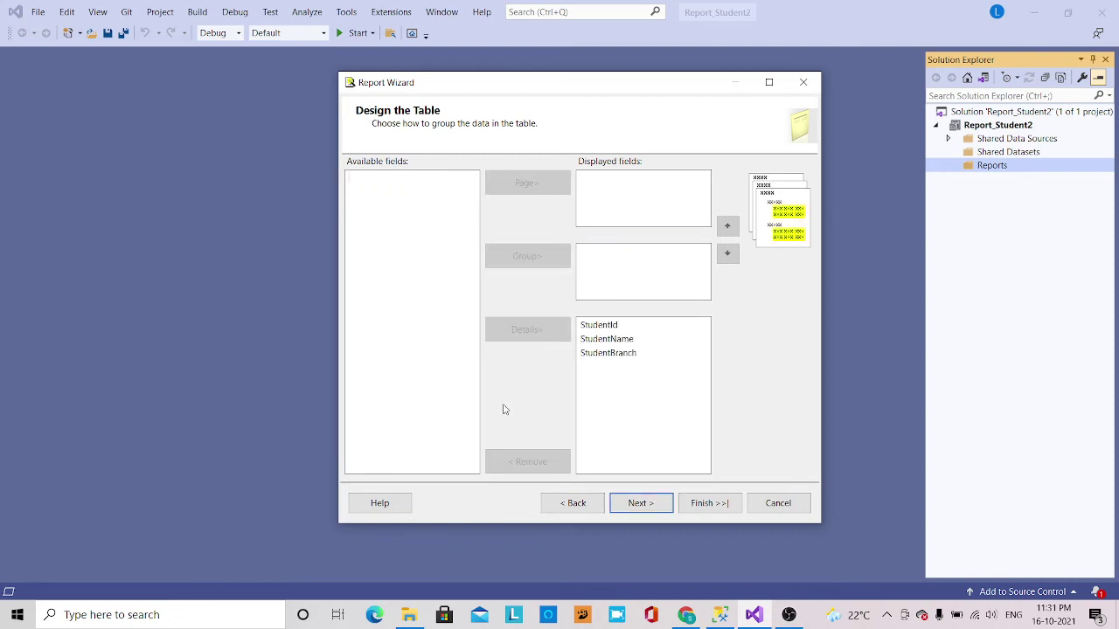
{"action": "left_click", "coordinate": [646, 505]}
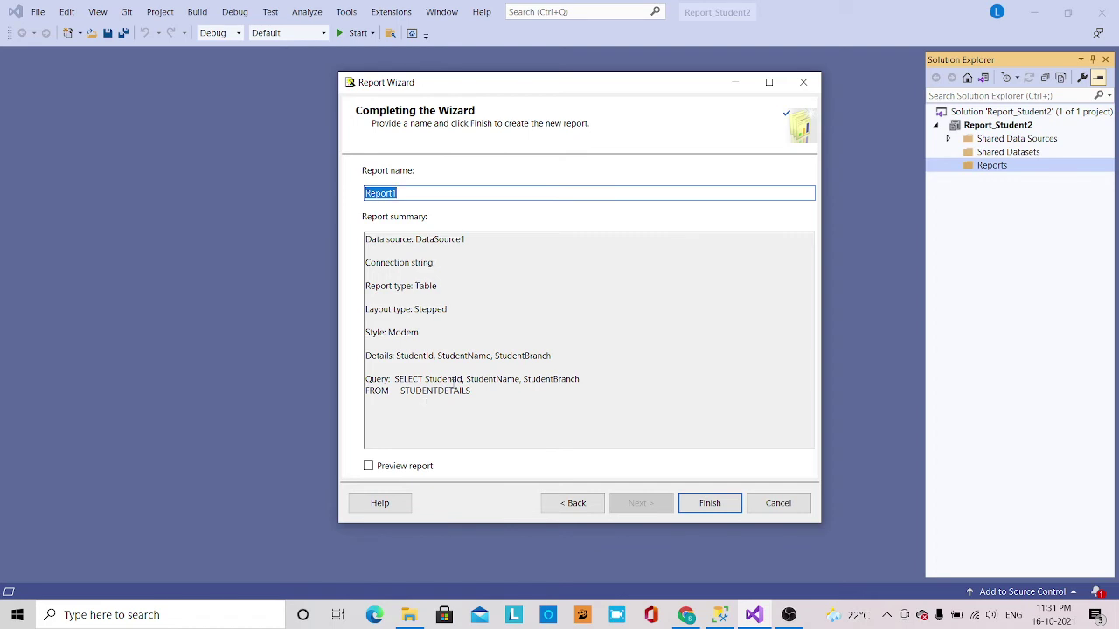
- Create the report as Report1 with preview enabled and render it with login sa and the account password
{"action": "left_click", "coordinate": [368, 467]}
{"action": "left_click", "coordinate": [704, 506]}
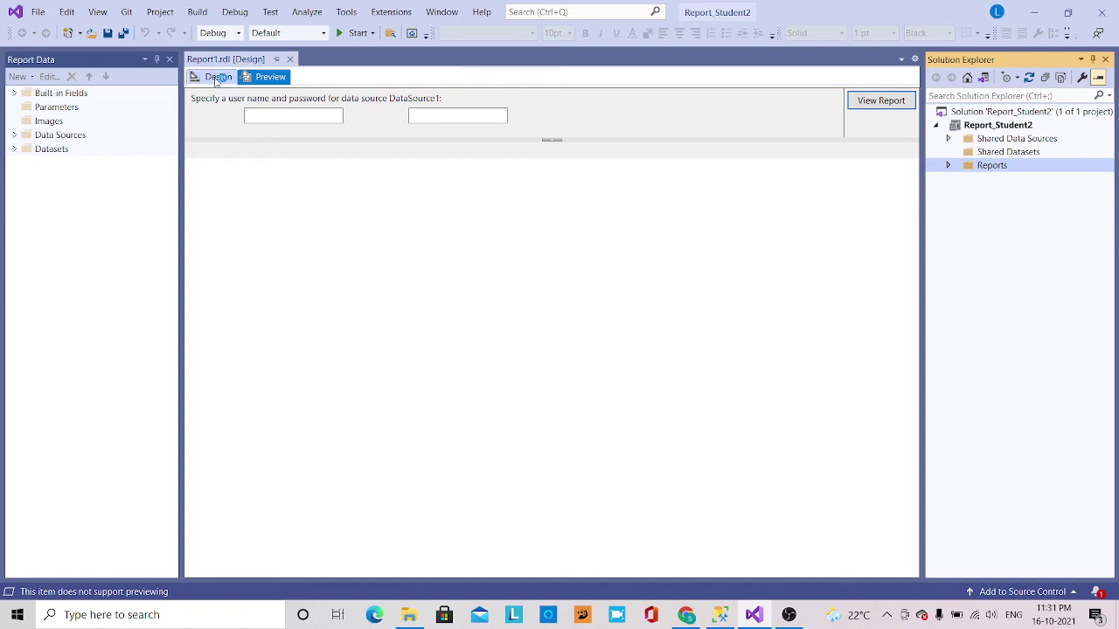
{"action": "left_click", "coordinate": [268, 115]}
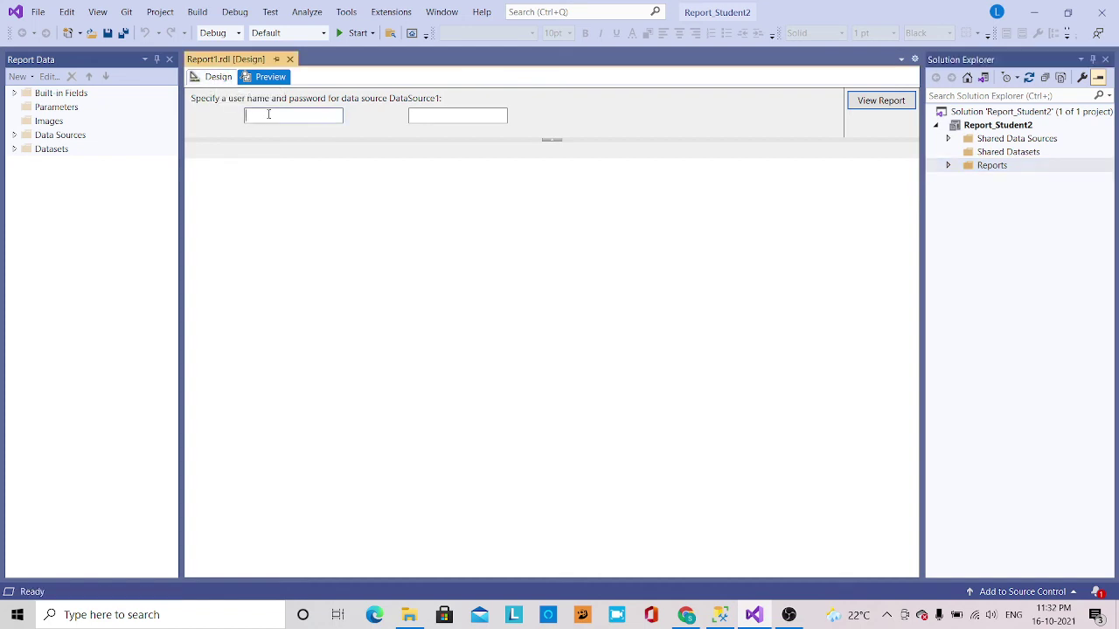
{"action": "key", "text": "Tab"}
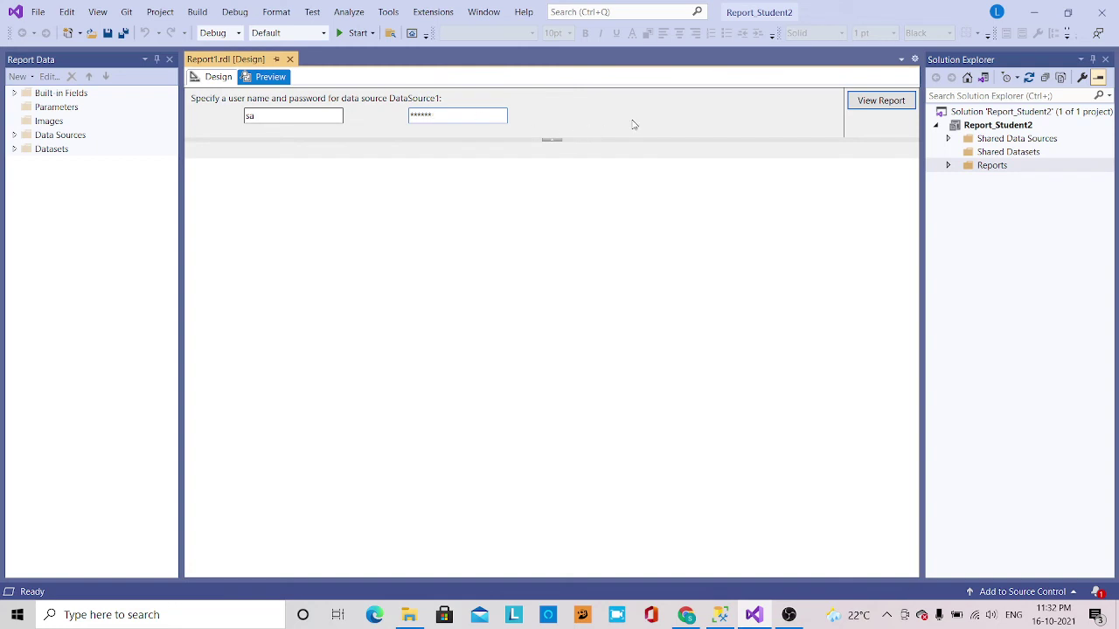
{"action": "left_click", "coordinate": [881, 101]}
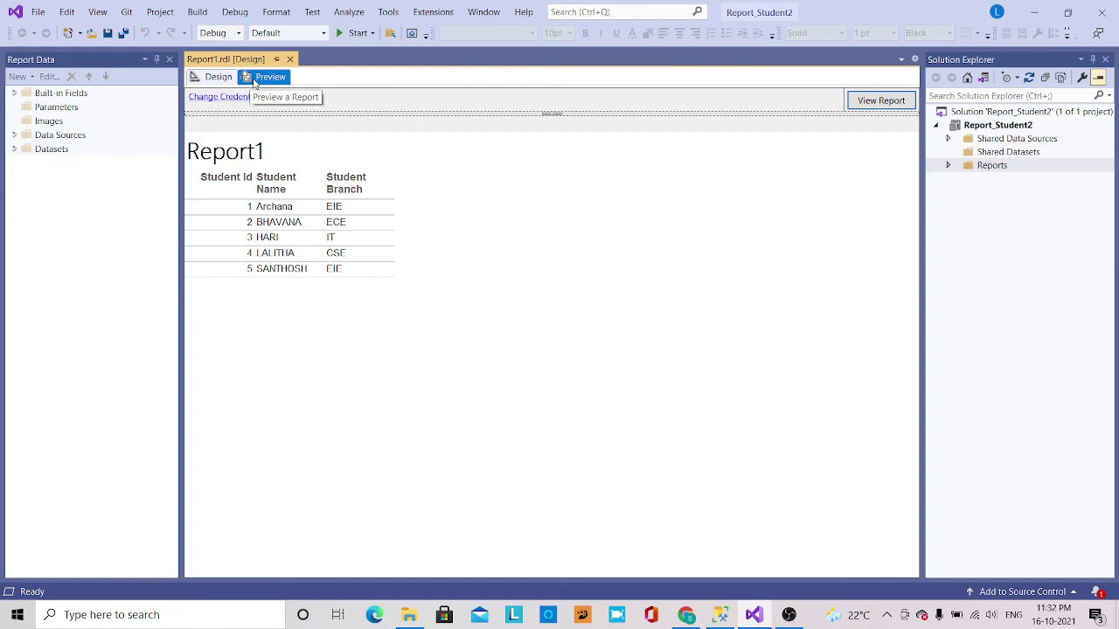
- Widen the Student Id, Student Name and Student Branch columns in the report design so the full headings fit
{"action": "left_click", "coordinate": [221, 79]}
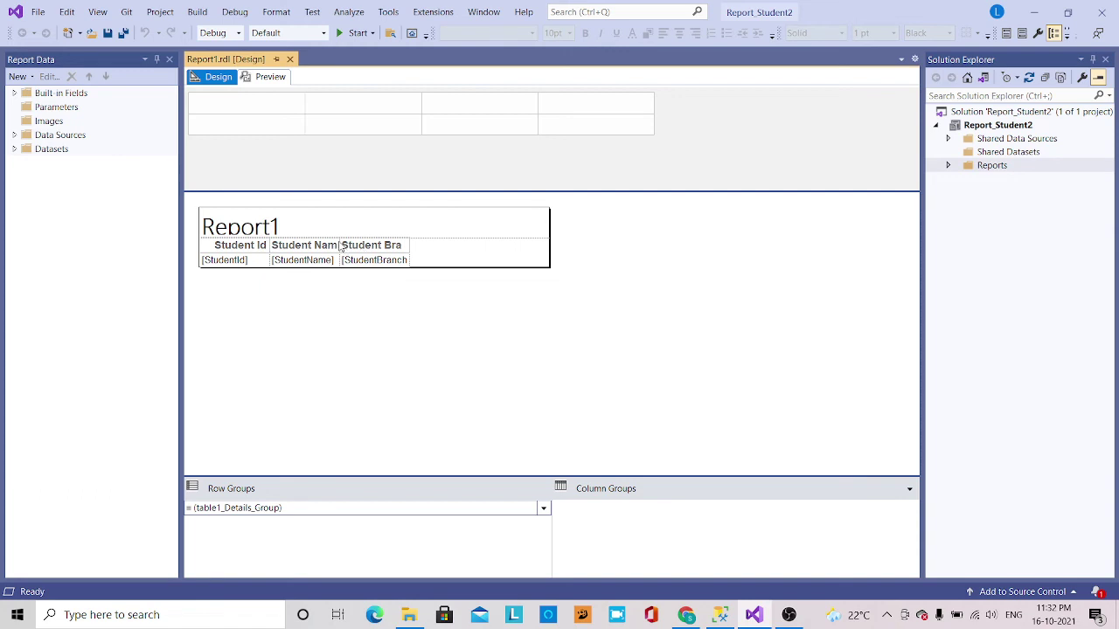
{"action": "left_click", "coordinate": [269, 248]}
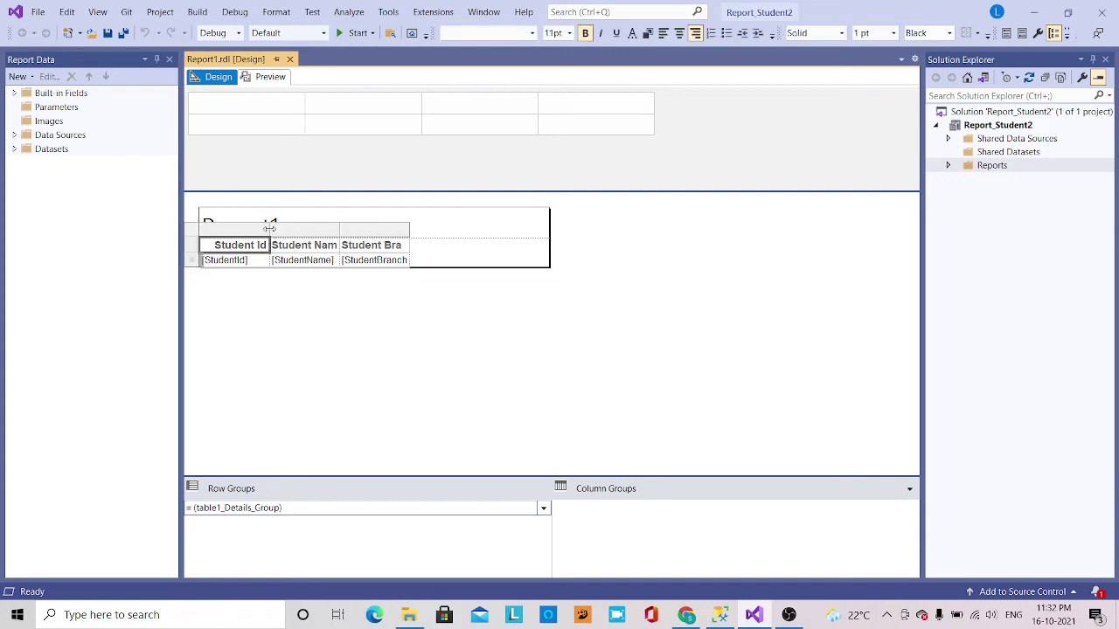
{"action": "left_click_drag", "start_coordinate": [269, 229], "coordinate": [360, 228]}
{"action": "left_click", "coordinate": [365, 229]}
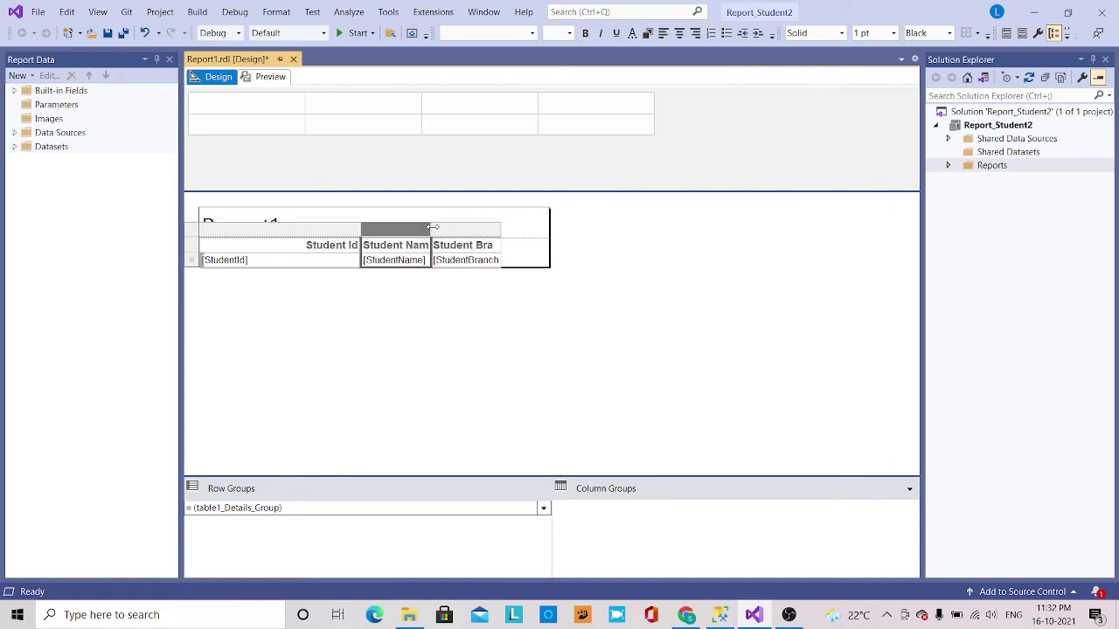
{"action": "left_click_drag", "start_coordinate": [430, 228], "coordinate": [478, 228]}
{"action": "left_click", "coordinate": [508, 229]}
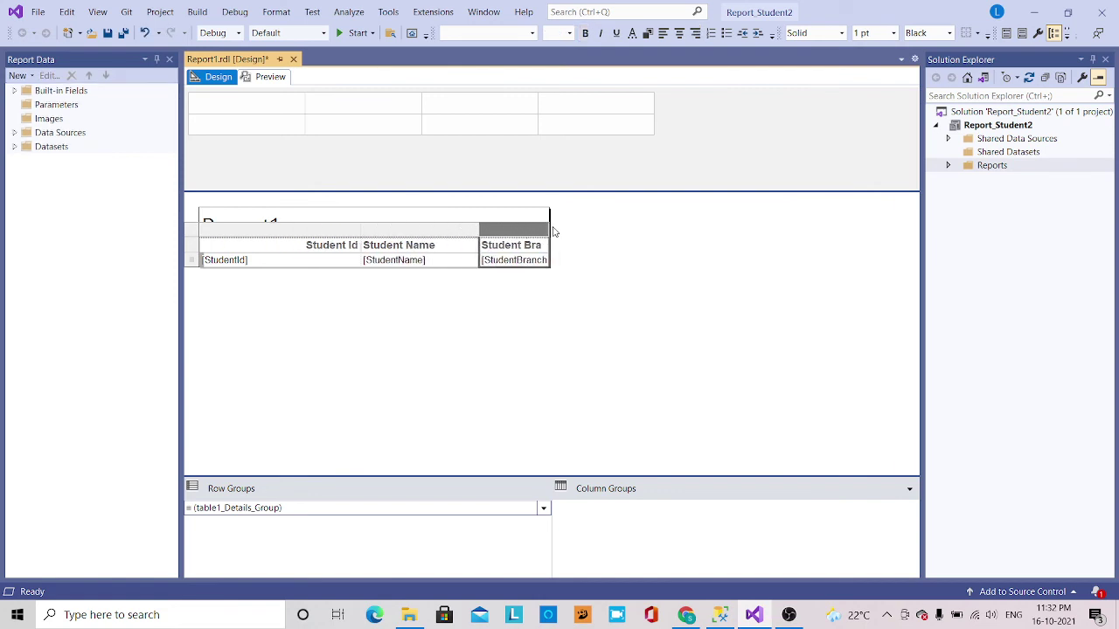
{"action": "left_click_drag", "start_coordinate": [548, 228], "coordinate": [609, 228]}
- Insert an empty column between Student Id and Student Name, and an empty row above the data row
{"action": "right_click", "coordinate": [321, 232]}
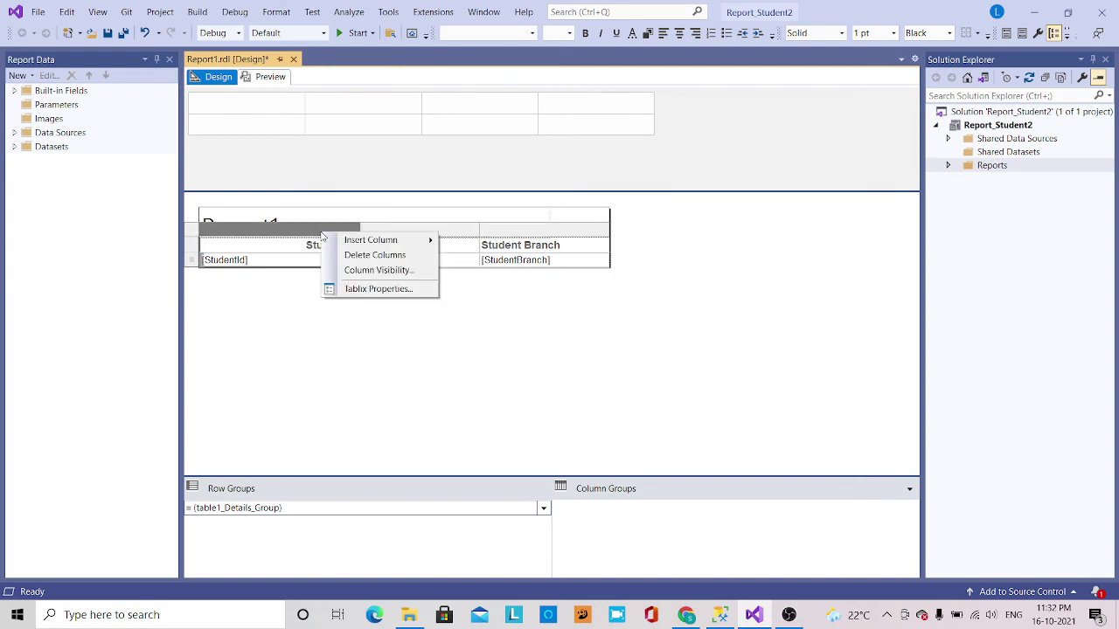
{"action": "mouse_move", "coordinate": [351, 243]}
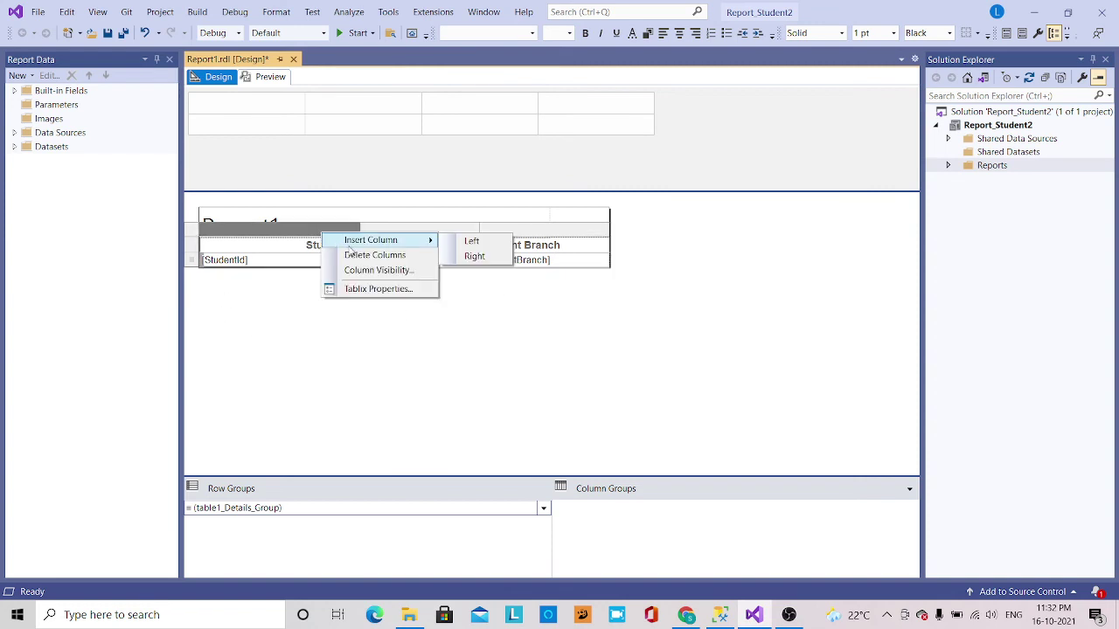
{"action": "left_click", "coordinate": [489, 257]}
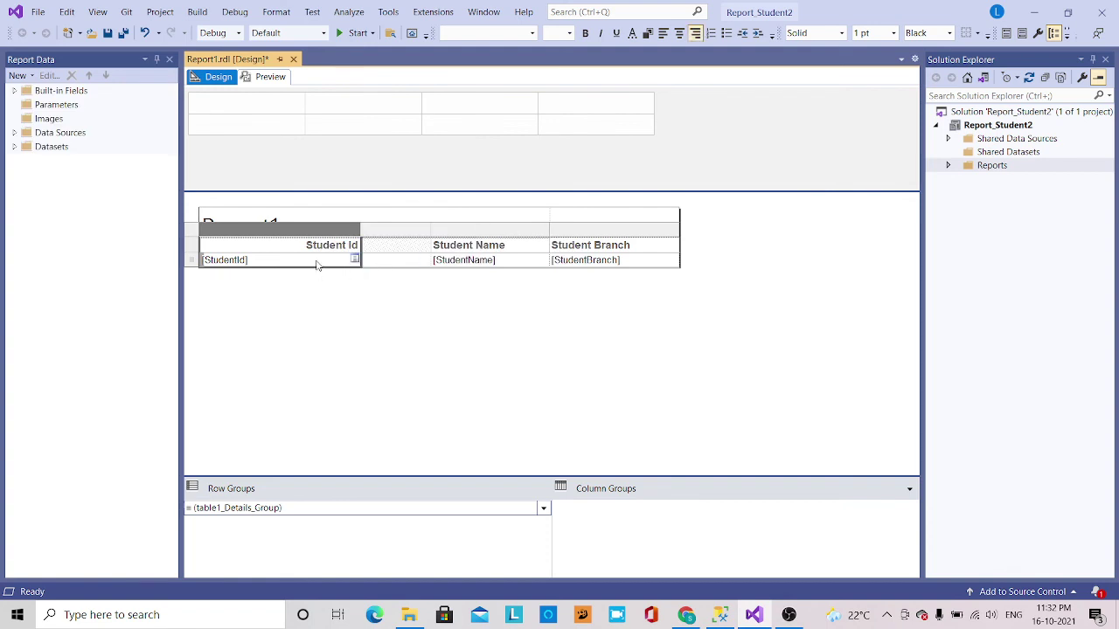
{"action": "right_click", "coordinate": [317, 261]}
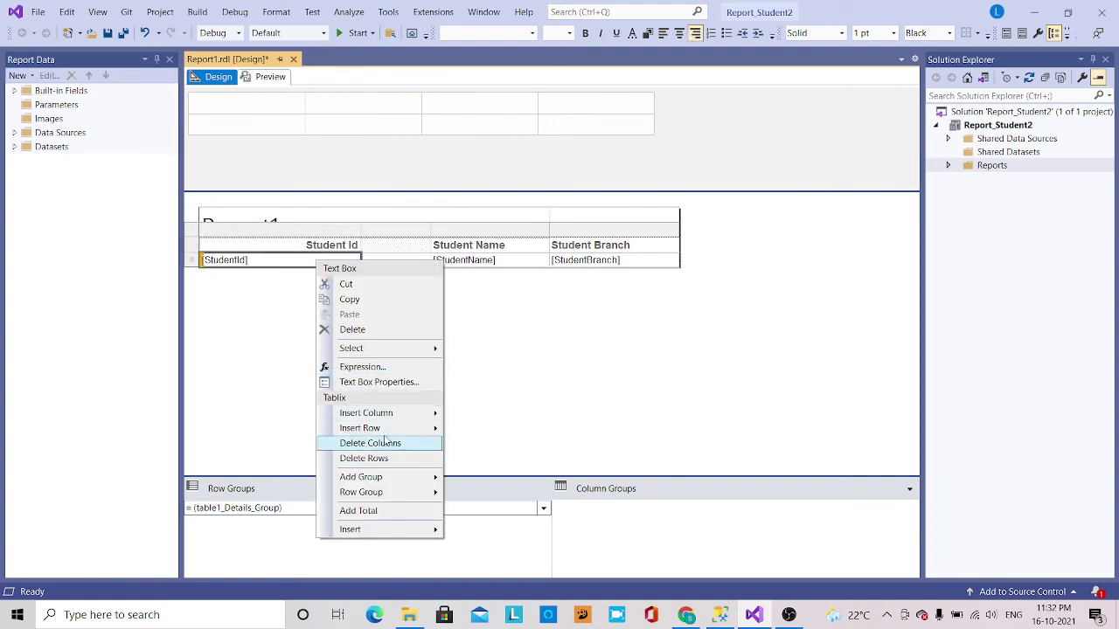
{"action": "mouse_move", "coordinate": [386, 430]}
{"action": "left_click", "coordinate": [510, 429]}
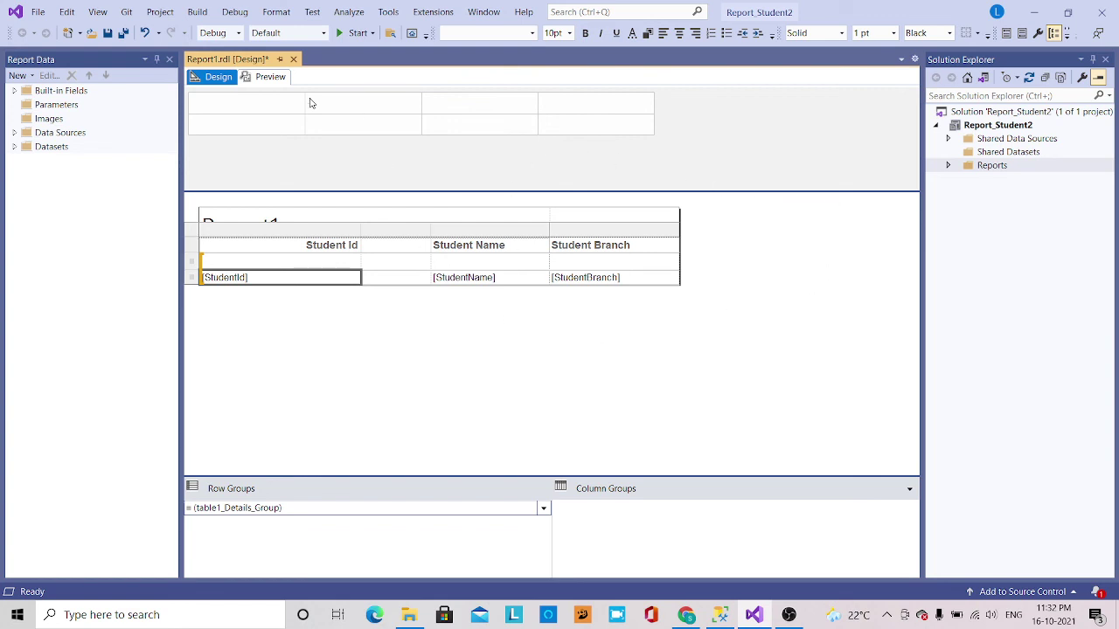
- Preview the modified report table, supplying login name sa and the account password for the data source
{"action": "left_click", "coordinate": [266, 77]}
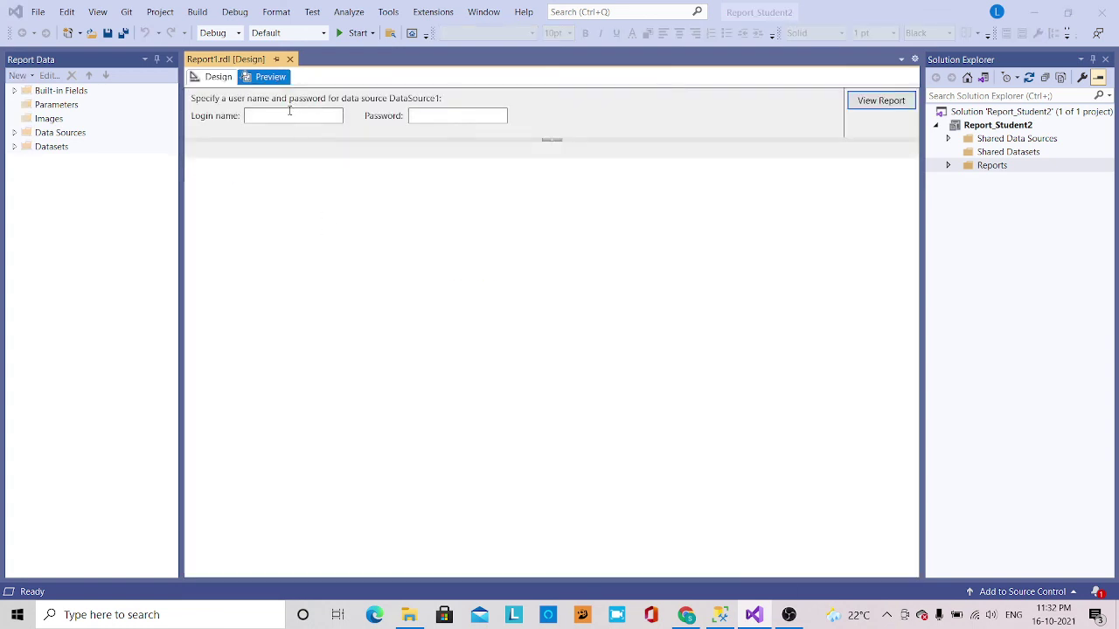
{"action": "left_click", "coordinate": [290, 113]}
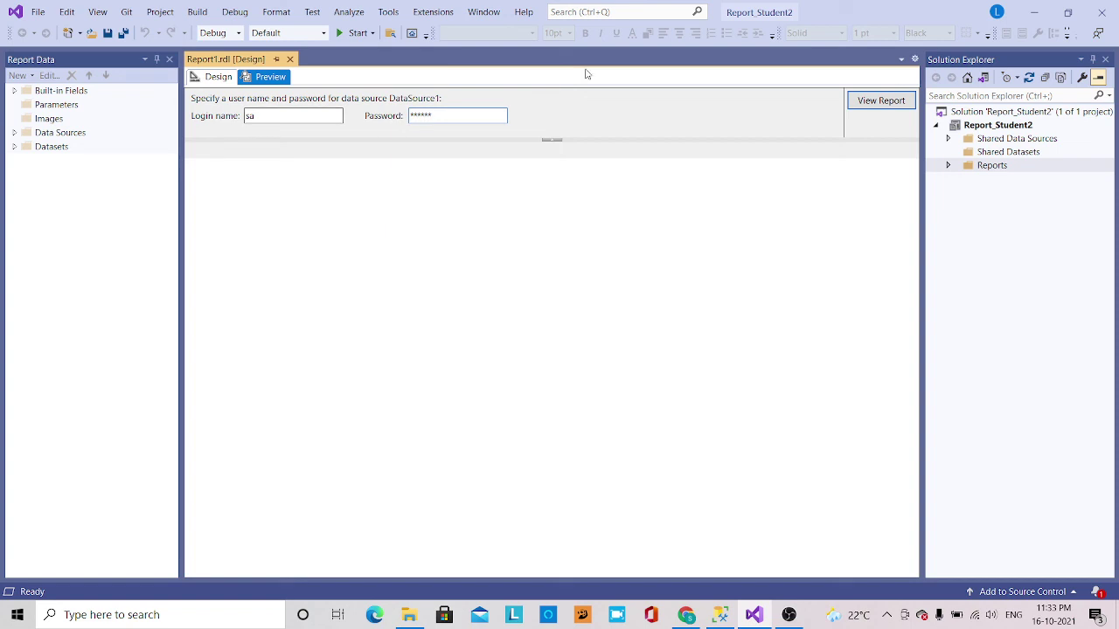
{"action": "left_click", "coordinate": [903, 107]}
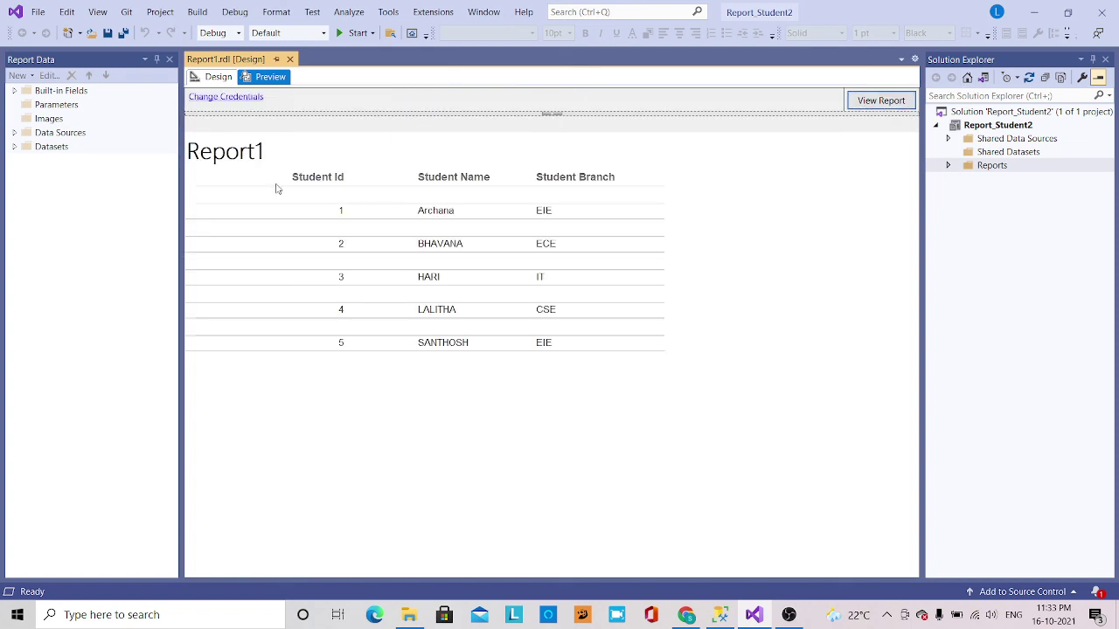